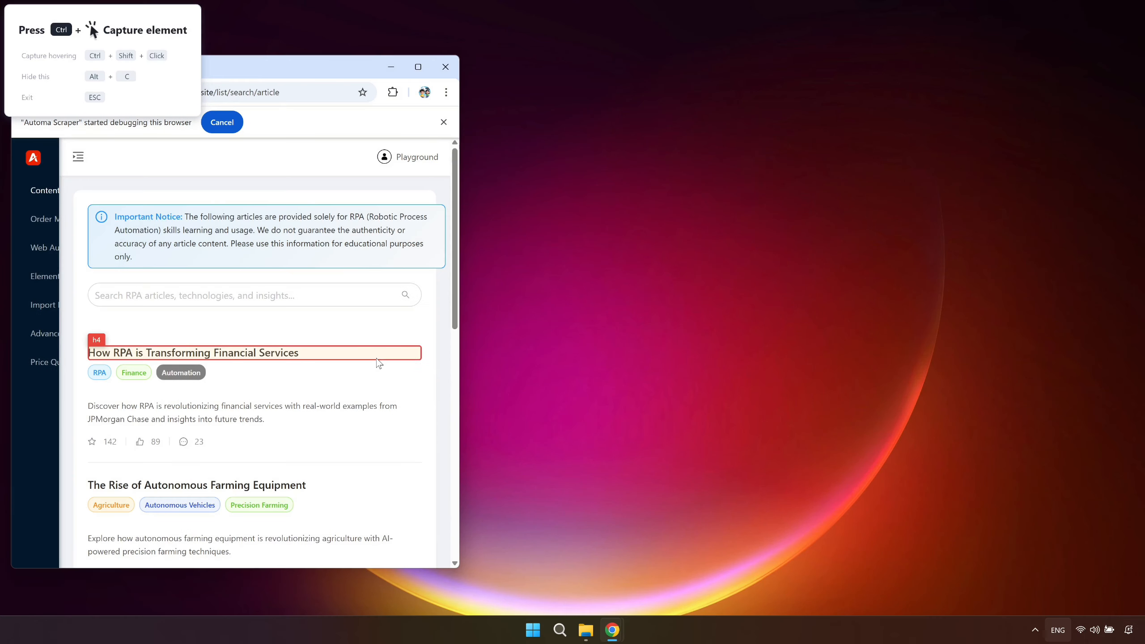
Capture the title "How RPA is Transforming Financial Services" as an element named playground_stories_title1.
{"action": "left_click", "coordinate": [377, 358], "text": "ctrl"}
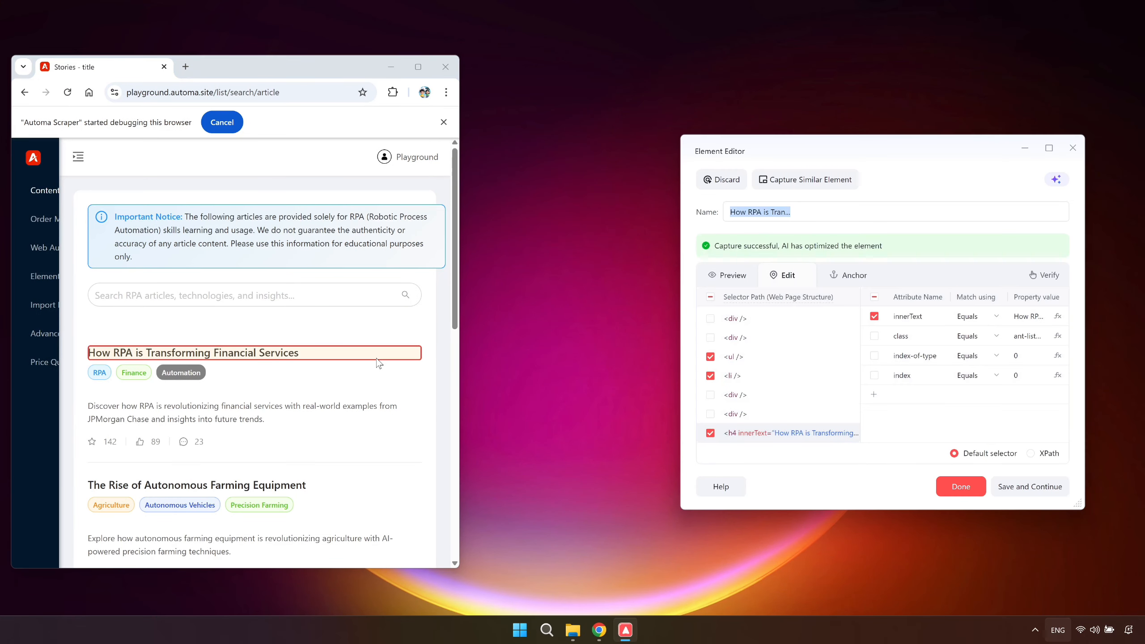
{"action": "left_click", "coordinate": [842, 208]}
{"action": "key", "text": "ctrl+a"}
{"action": "type", "text": "playground_stories_title1"}
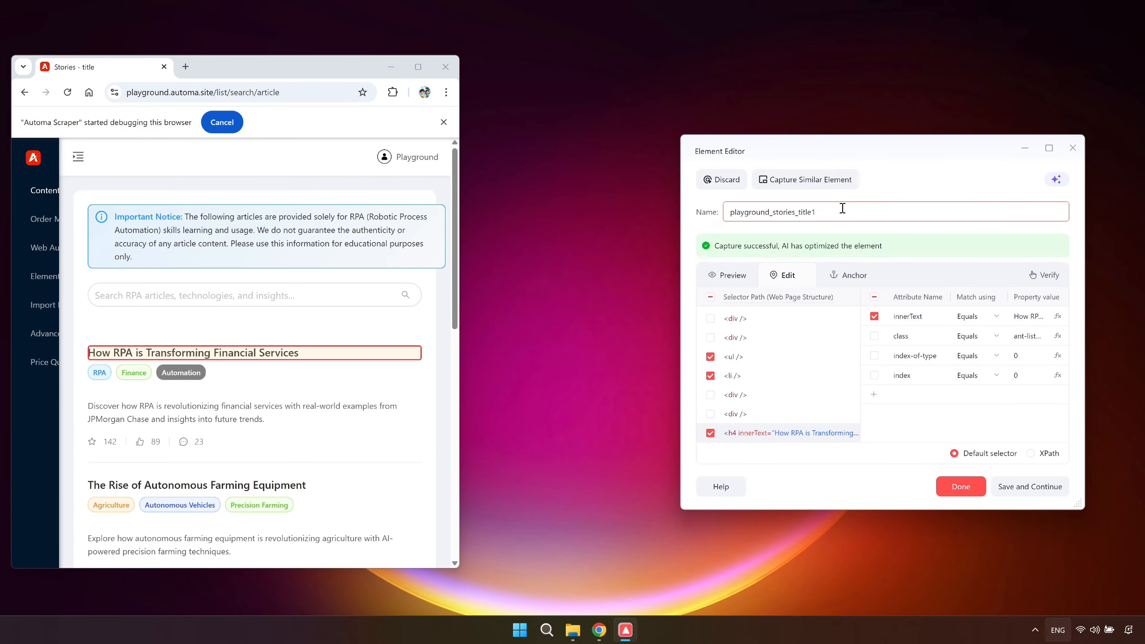
{"action": "left_click", "coordinate": [961, 486]}
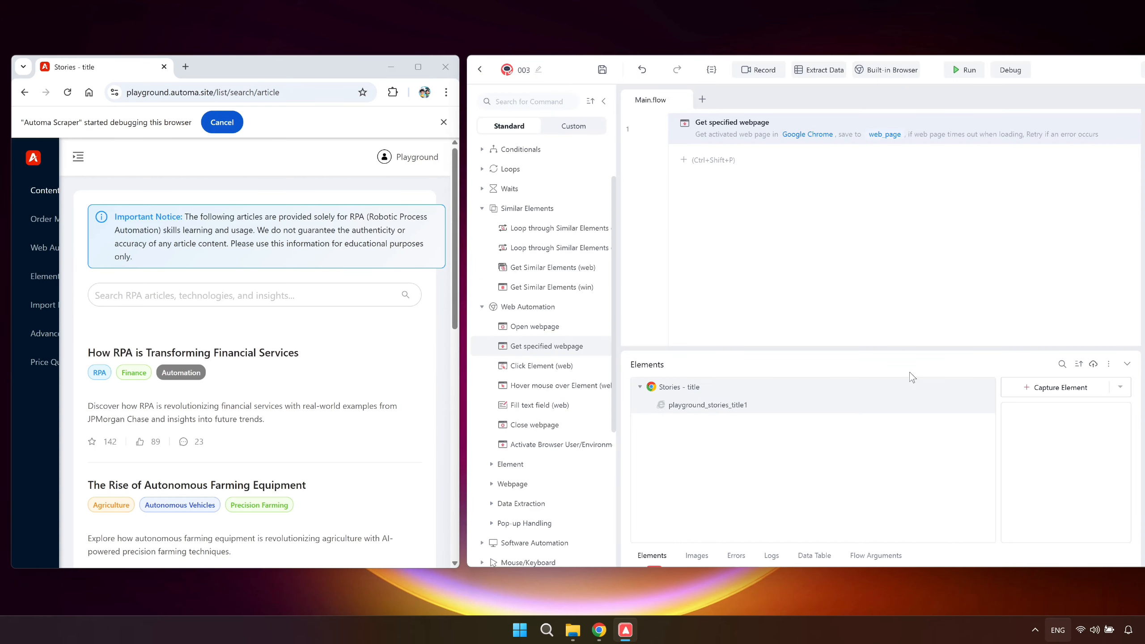
Add a Get Element details (web) command after Get specified webpage, targeting the playground_stories_title1 element.
{"action": "left_click", "coordinate": [832, 160]}
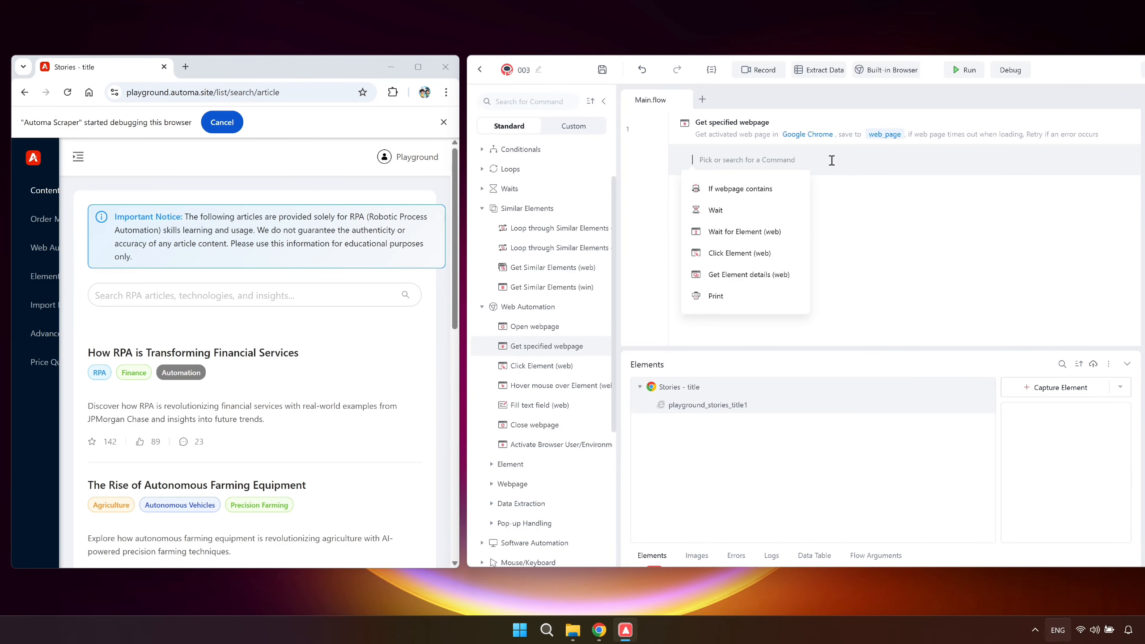
{"action": "left_click", "coordinate": [783, 270]}
{"action": "left_click", "coordinate": [974, 318]}
{"action": "left_click", "coordinate": [922, 384]}
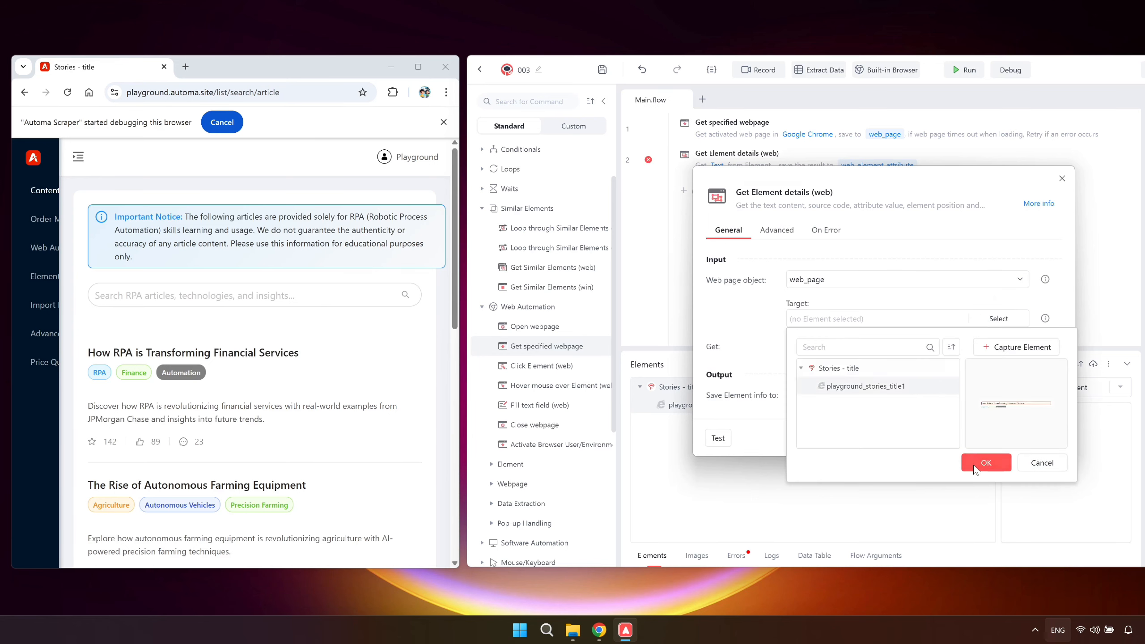
{"action": "left_click", "coordinate": [971, 462]}
Have the Get Element details command get the element's Text and save it to title1_text.
{"action": "left_click", "coordinate": [888, 351]}
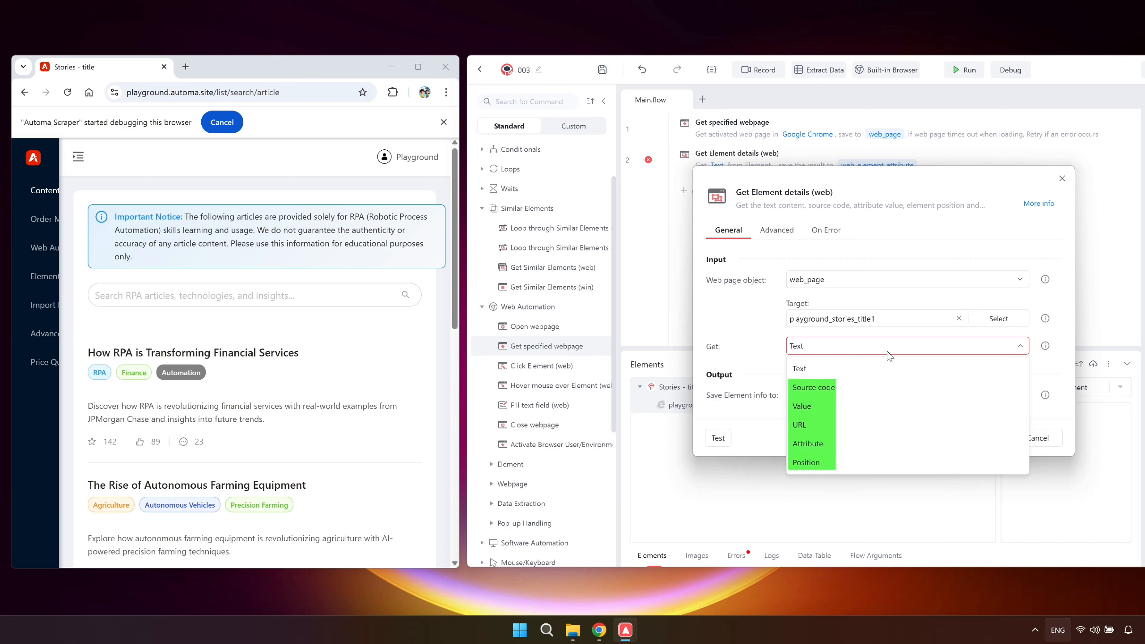
{"action": "left_click", "coordinate": [886, 366]}
{"action": "left_click", "coordinate": [894, 395]}
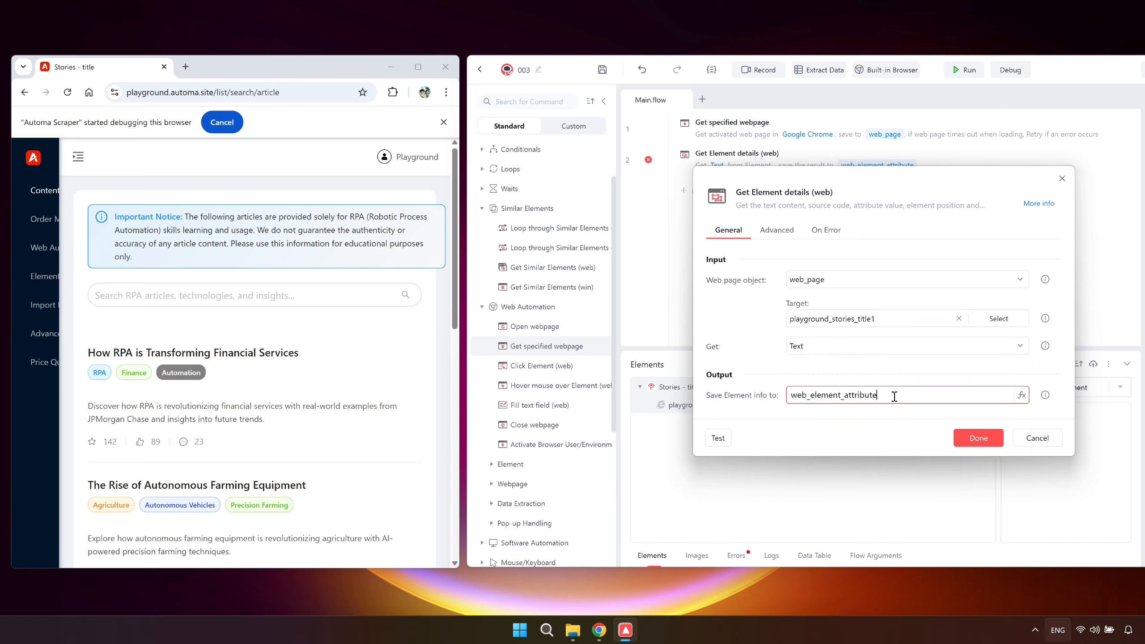
{"action": "key", "text": "ctrl+a"}
{"action": "type", "text": "title1_text"}
{"action": "left_click", "coordinate": [962, 437]}
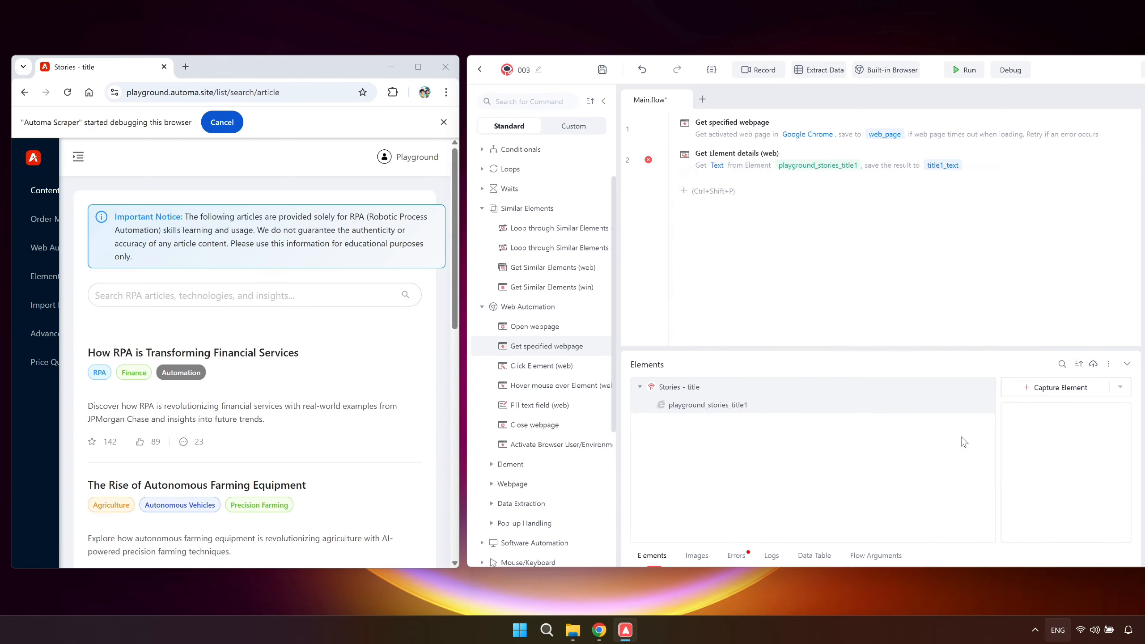
Add a Print command at the end of the flow that outputs title1_text, and run the flow.
{"action": "left_click", "coordinate": [800, 196]}
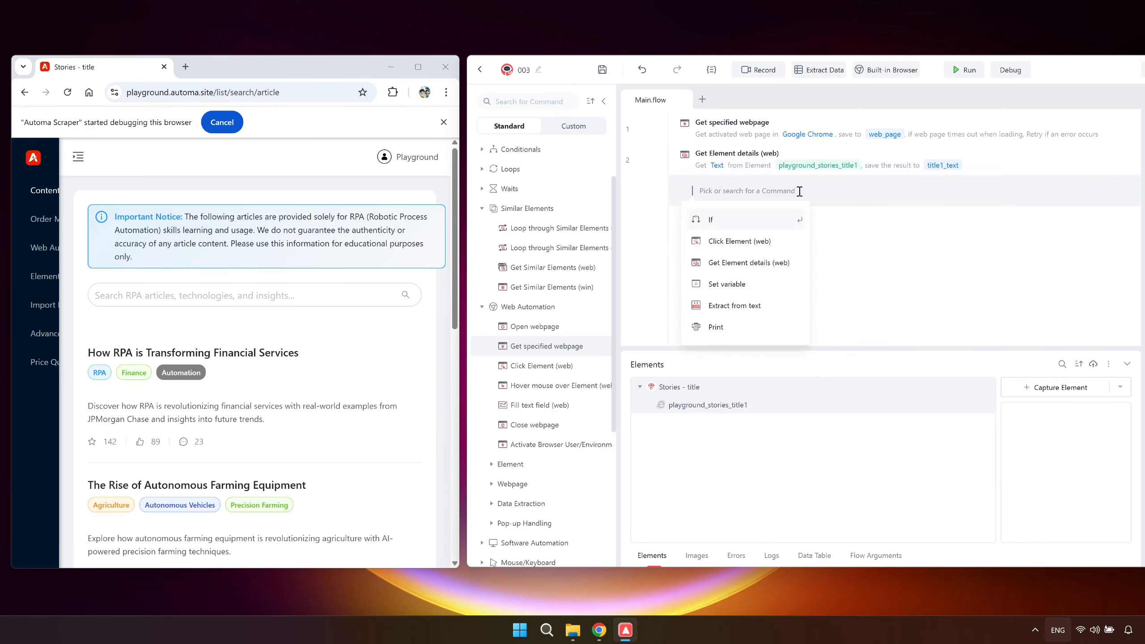
{"action": "left_click", "coordinate": [757, 322]}
{"action": "left_click", "coordinate": [1022, 328]}
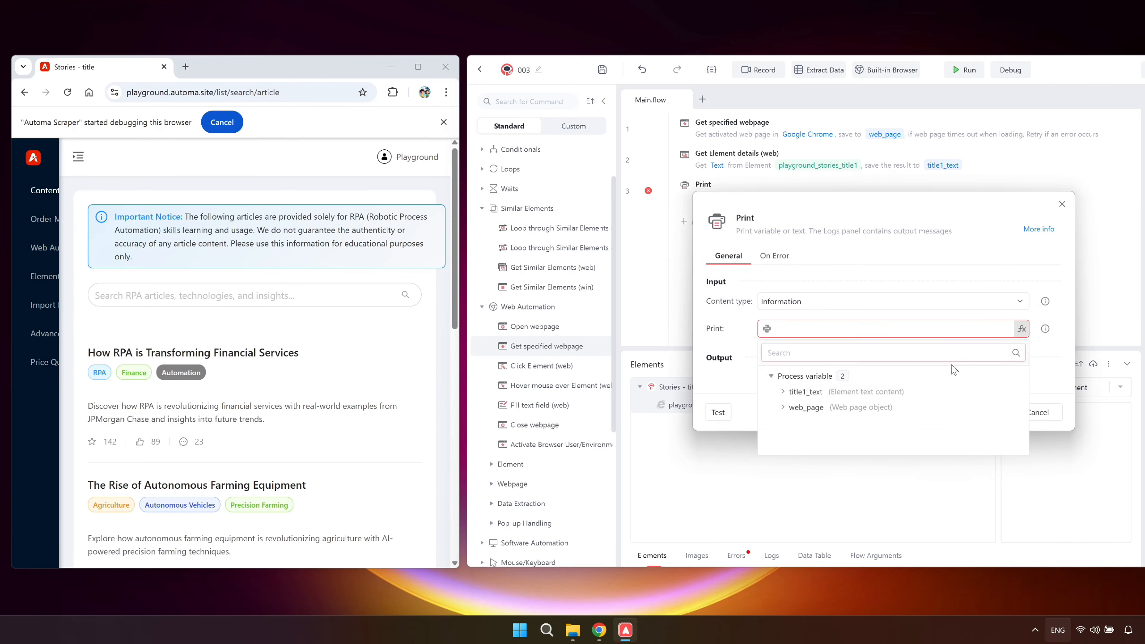
{"action": "left_click", "coordinate": [911, 389]}
{"action": "left_click", "coordinate": [966, 414]}
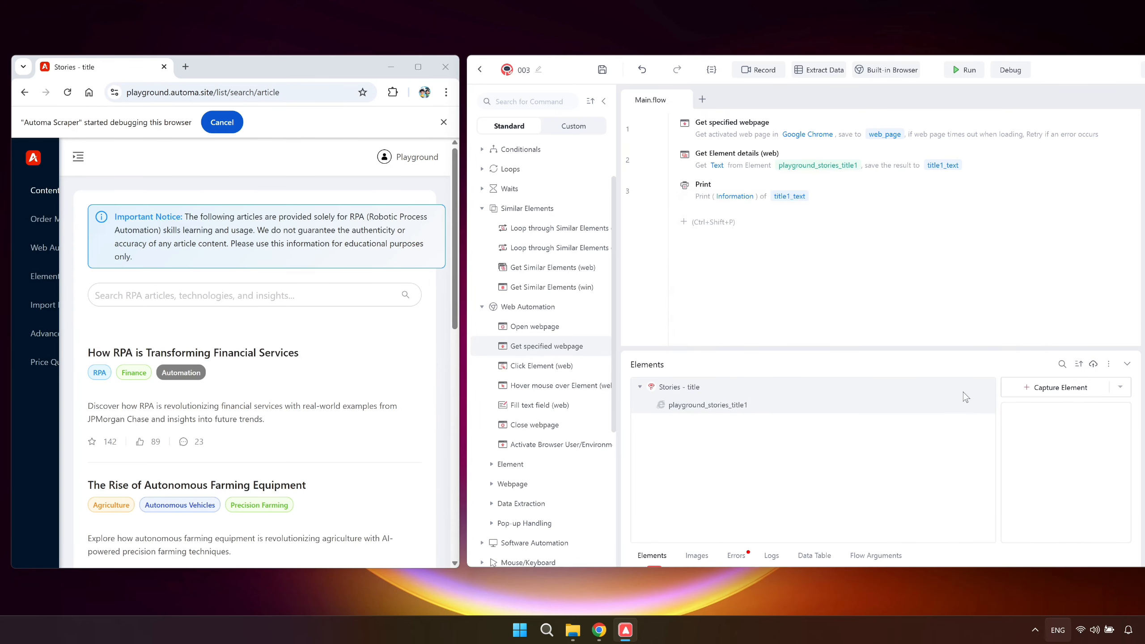
{"action": "left_click", "coordinate": [963, 73]}
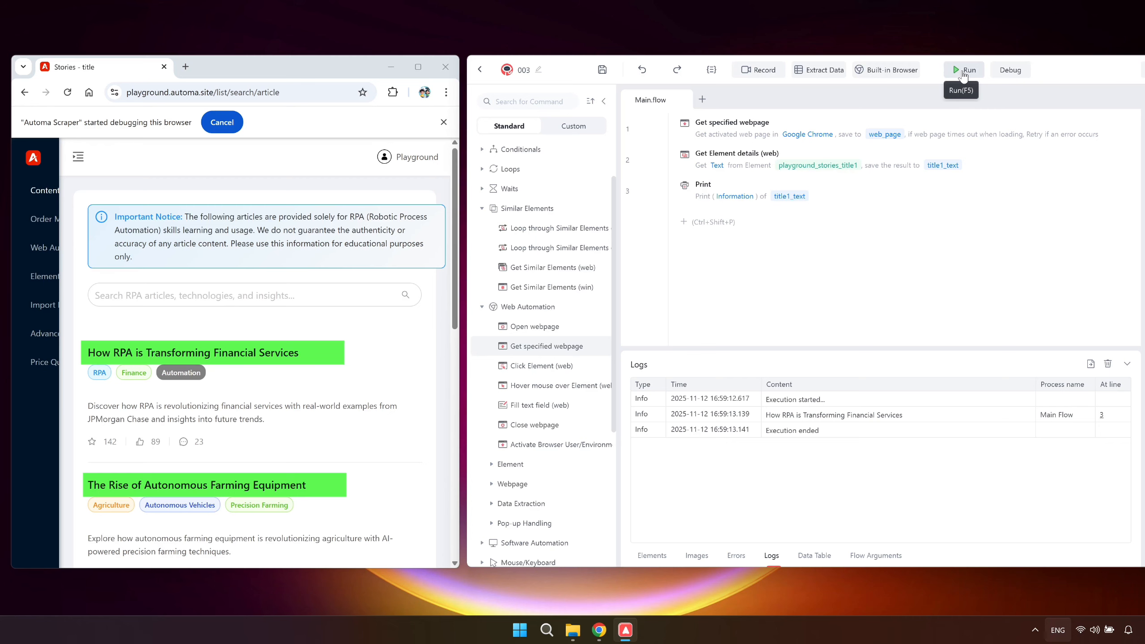
Capture the first and third article titles as similar elements and name the group "playground_stories_title_similar element group".
{"action": "left_click", "coordinate": [650, 557]}
{"action": "left_click", "coordinate": [1050, 388]}
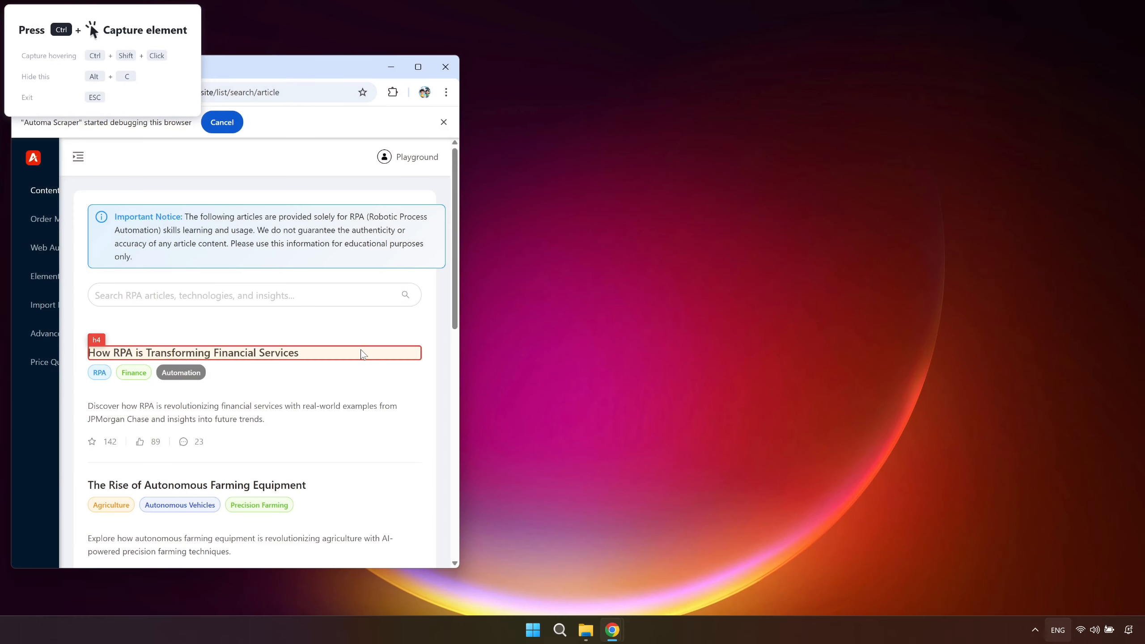
{"action": "left_click", "coordinate": [361, 350], "text": "ctrl"}
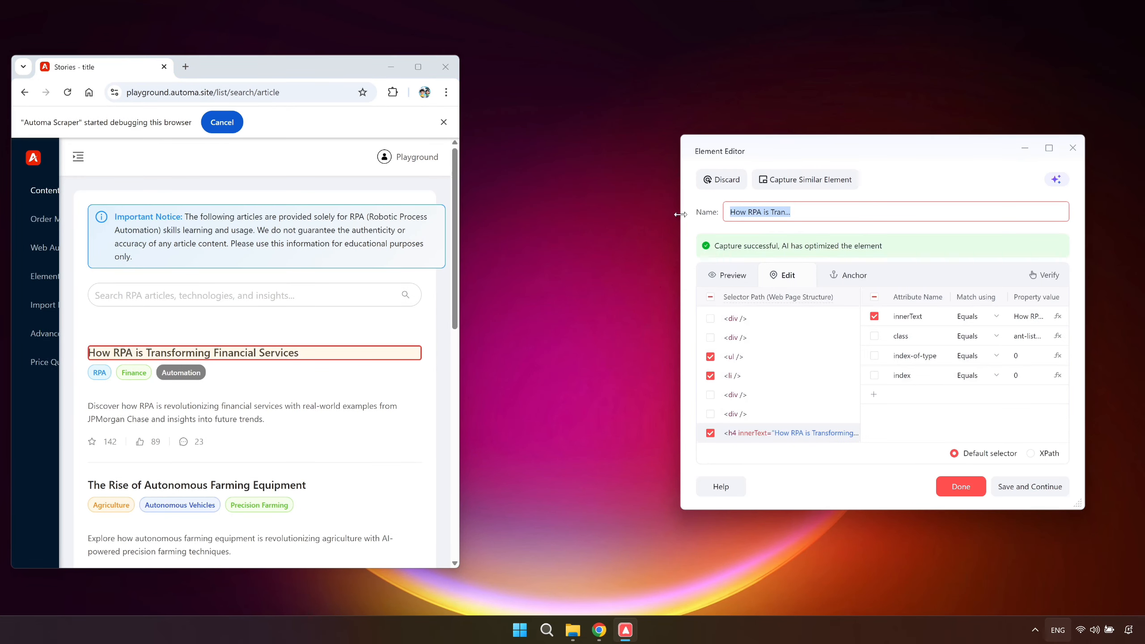
{"action": "left_click", "coordinate": [773, 179]}
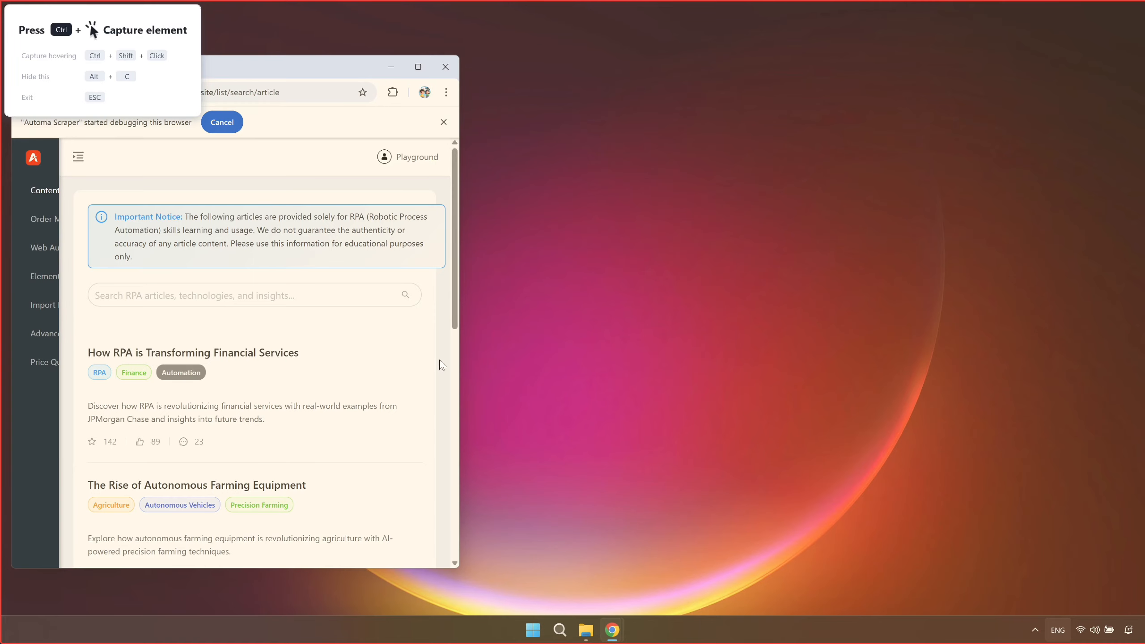
{"action": "scroll", "coordinate": [348, 401], "scroll_direction": "down", "scroll_amount": 4}
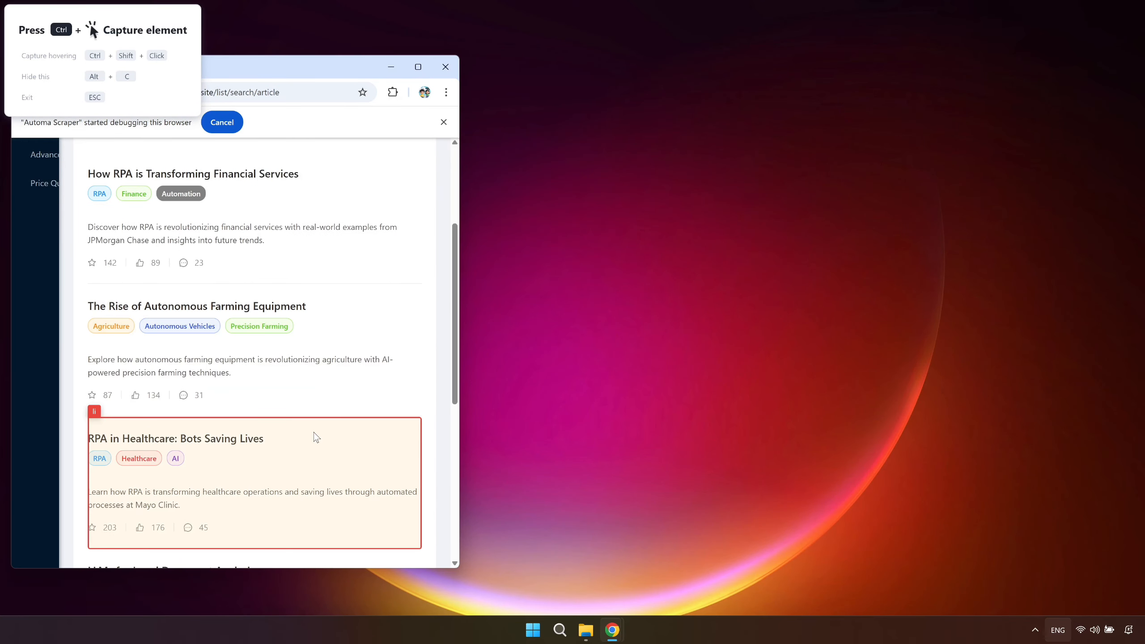
{"action": "left_click", "coordinate": [313, 436], "text": "ctrl"}
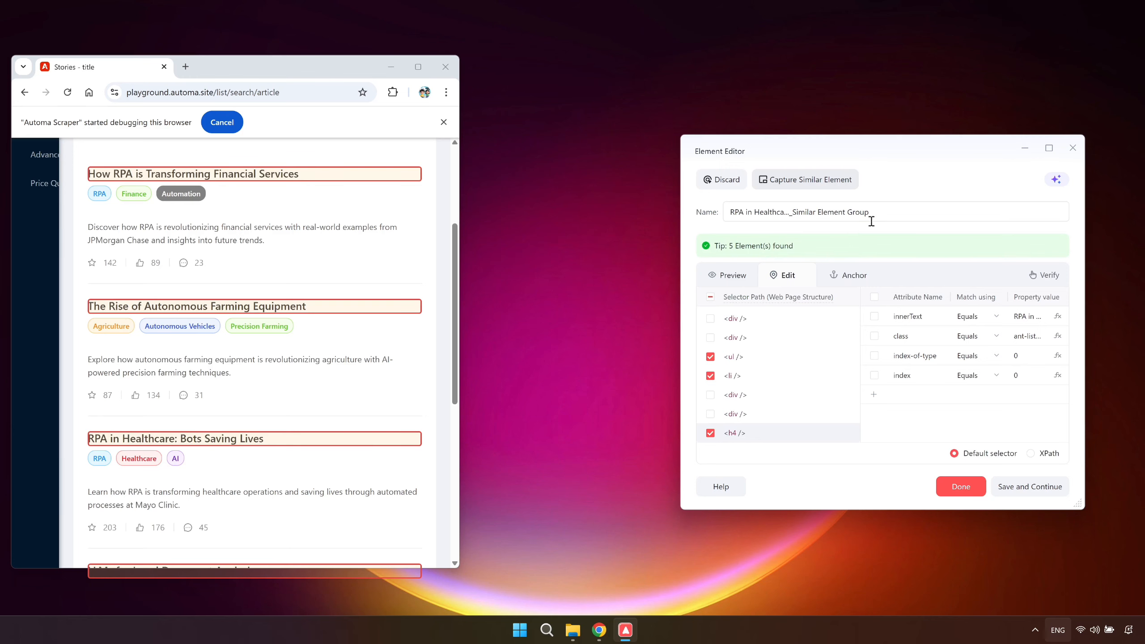
{"action": "triple_click", "coordinate": [882, 215]}
{"action": "type", "text": "playground_stories_title_similar element group"}
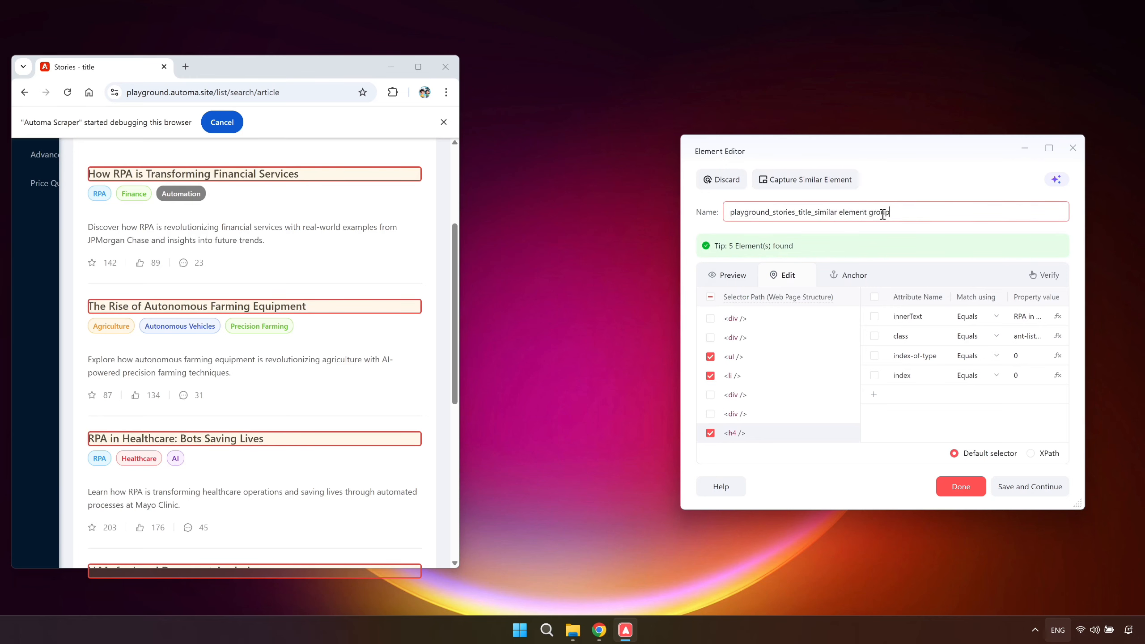
{"action": "left_click", "coordinate": [959, 486]}
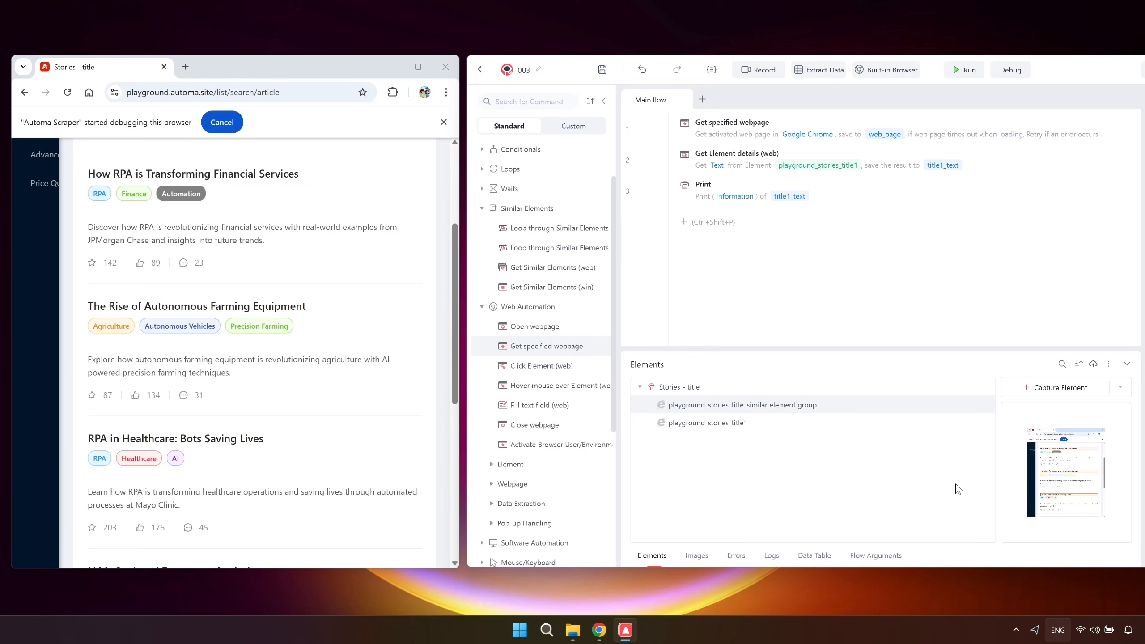
Add a Loop through Similar Elements (web) command after Print, targeting the similar title group and getting the Element object.
{"action": "left_click_drag", "start_coordinate": [589, 227], "coordinate": [704, 210]}
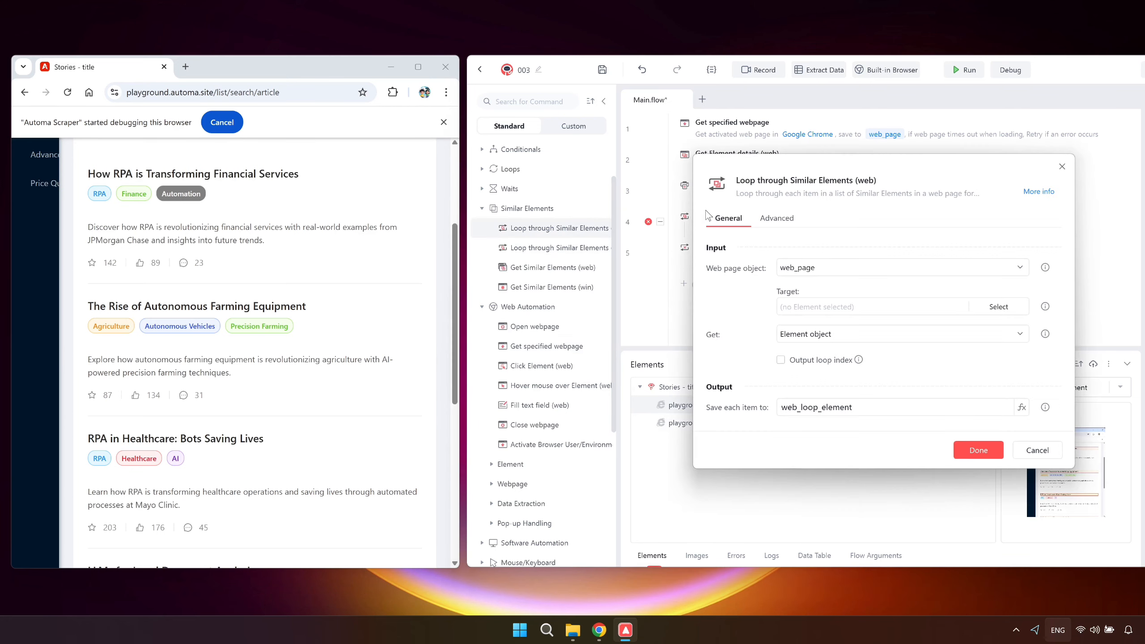
{"action": "left_click", "coordinate": [998, 306]}
{"action": "left_click", "coordinate": [935, 374]}
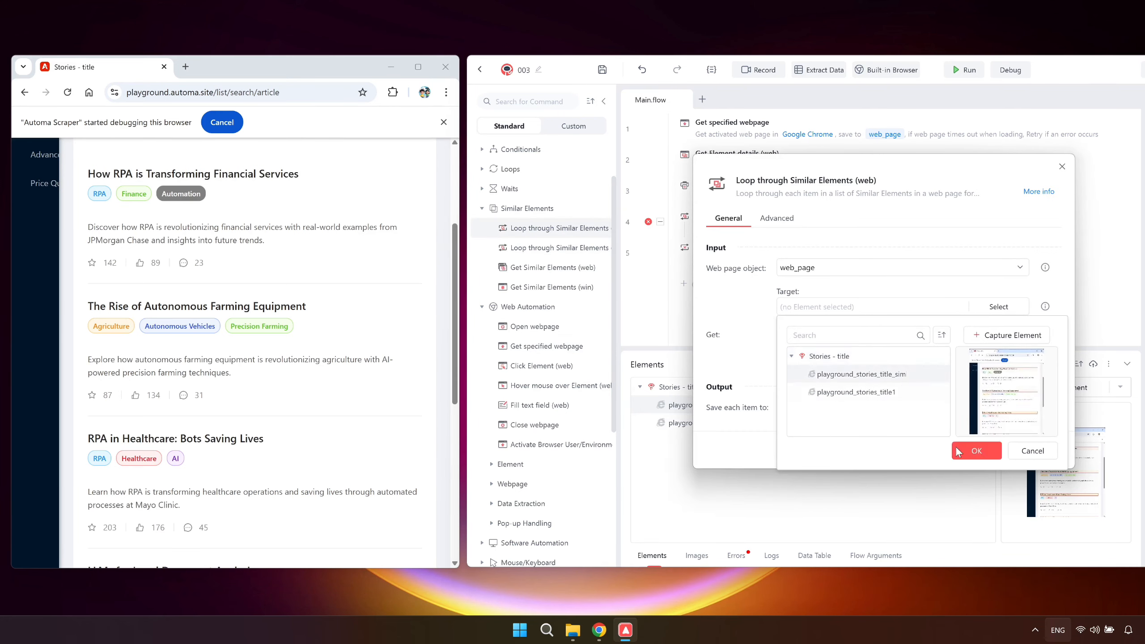
{"action": "left_click", "coordinate": [959, 449]}
{"action": "left_click", "coordinate": [893, 335]}
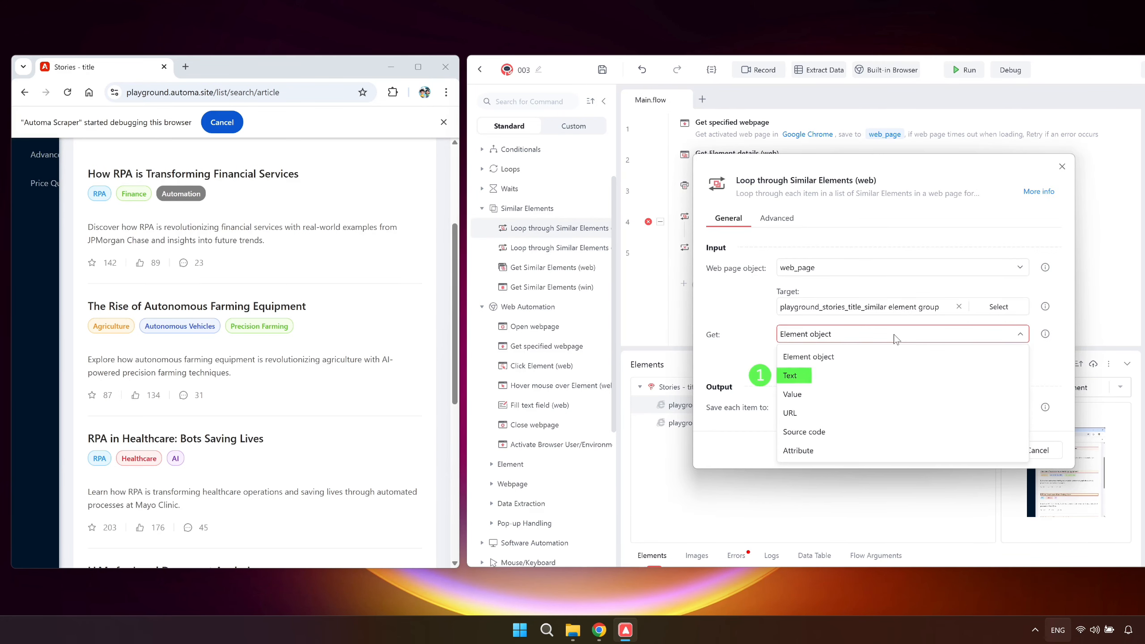
{"action": "left_click", "coordinate": [894, 335]}
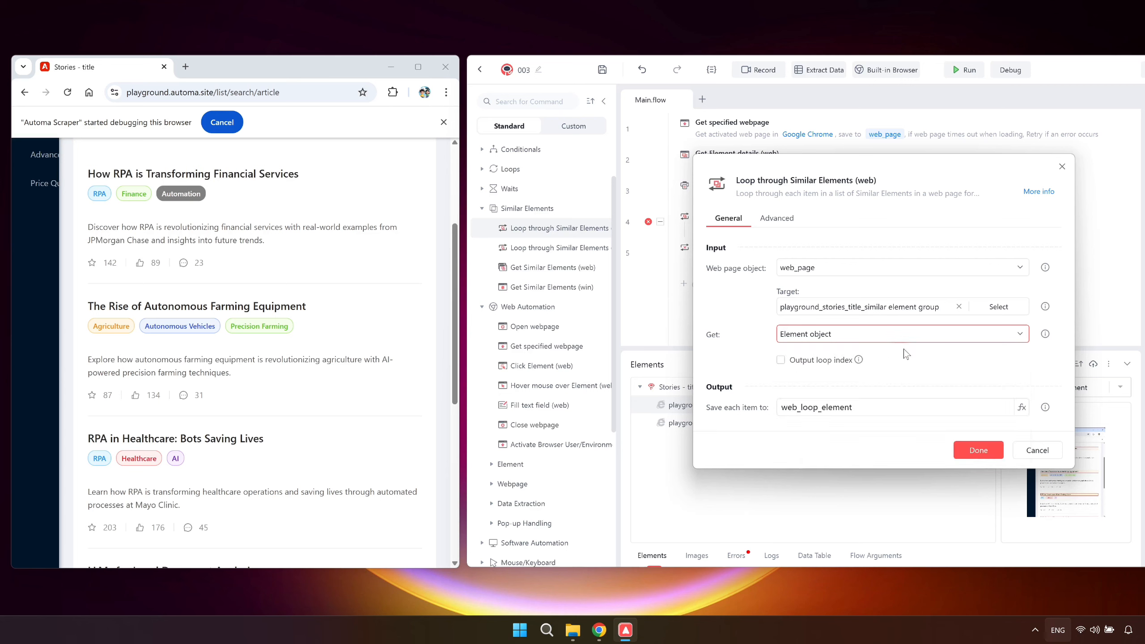
{"action": "left_click", "coordinate": [959, 449]}
Place Get Element details and Print inside the loop, and set Get Element details to target web_loop_element and save to title_text.
{"action": "left_click_drag", "start_coordinate": [884, 190], "coordinate": [891, 232]}
{"action": "double_click", "coordinate": [895, 191]}
{"action": "left_click", "coordinate": [920, 319]}
{"action": "left_click", "coordinate": [884, 384]}
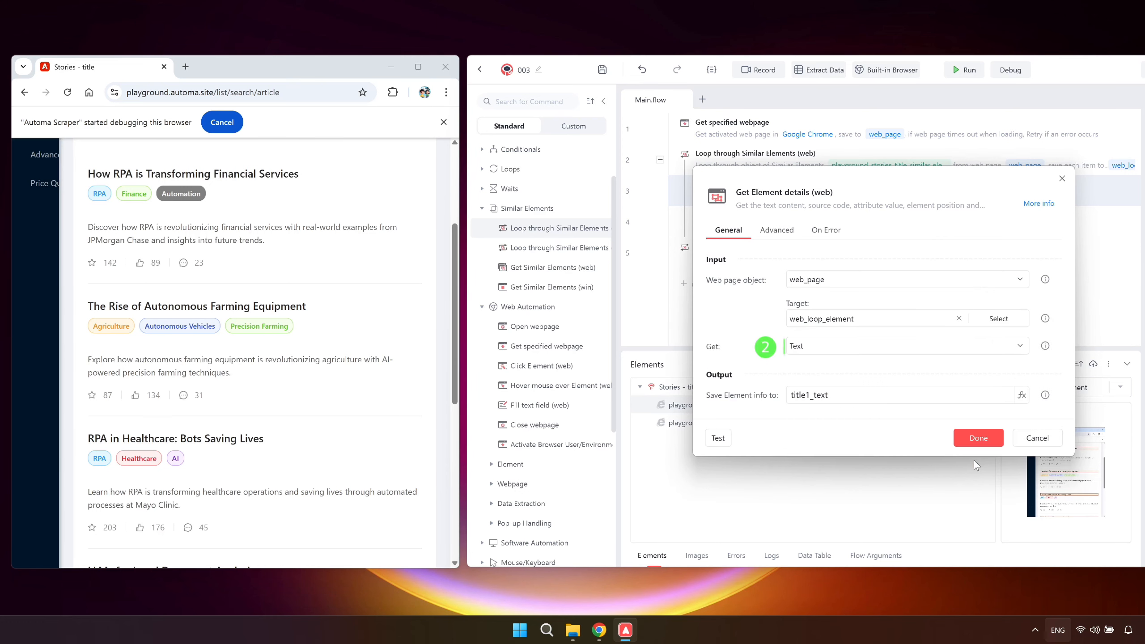
{"action": "left_click", "coordinate": [814, 395]}
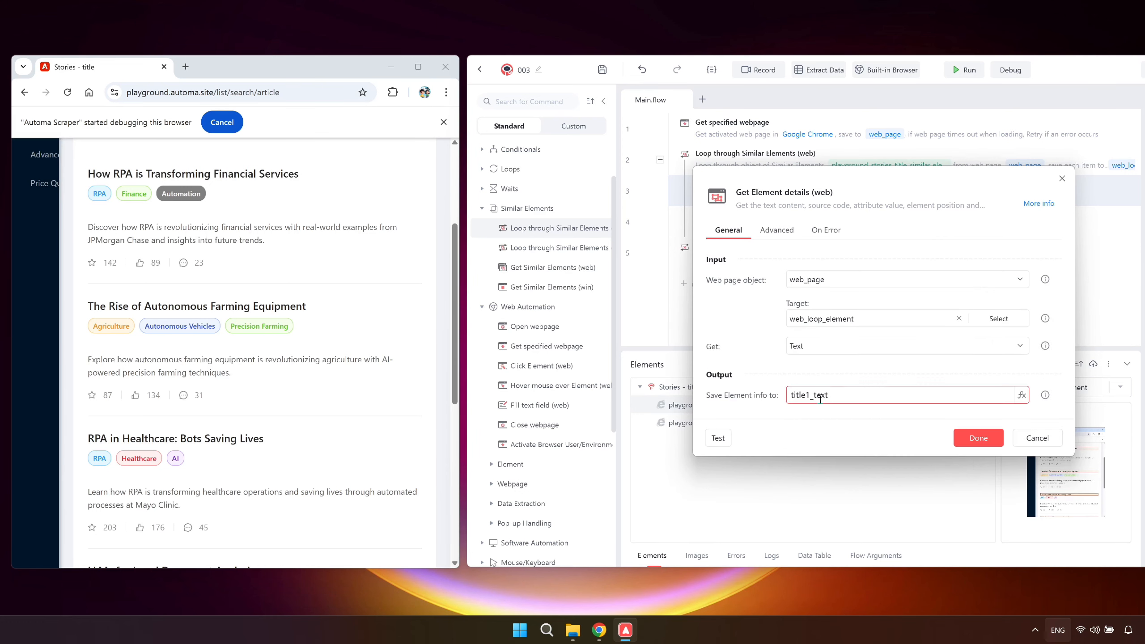
{"action": "key", "text": "BackSpace"}
{"action": "left_click", "coordinate": [968, 437]}
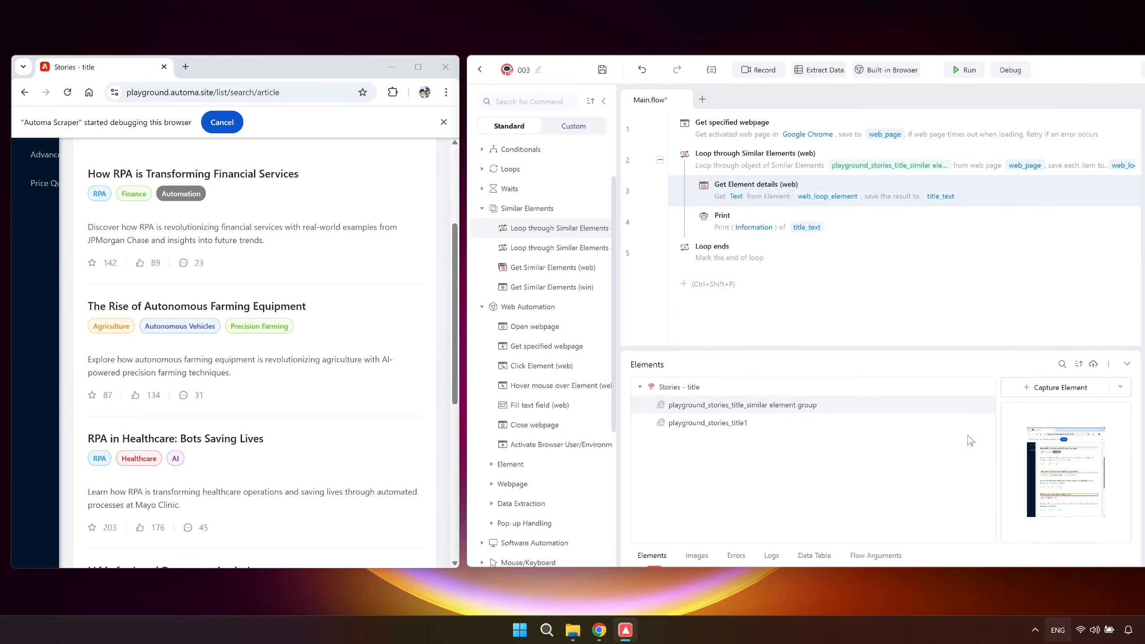
Set the Print command inside the loop to output the text content of web_loop_element.
{"action": "double_click", "coordinate": [862, 222]}
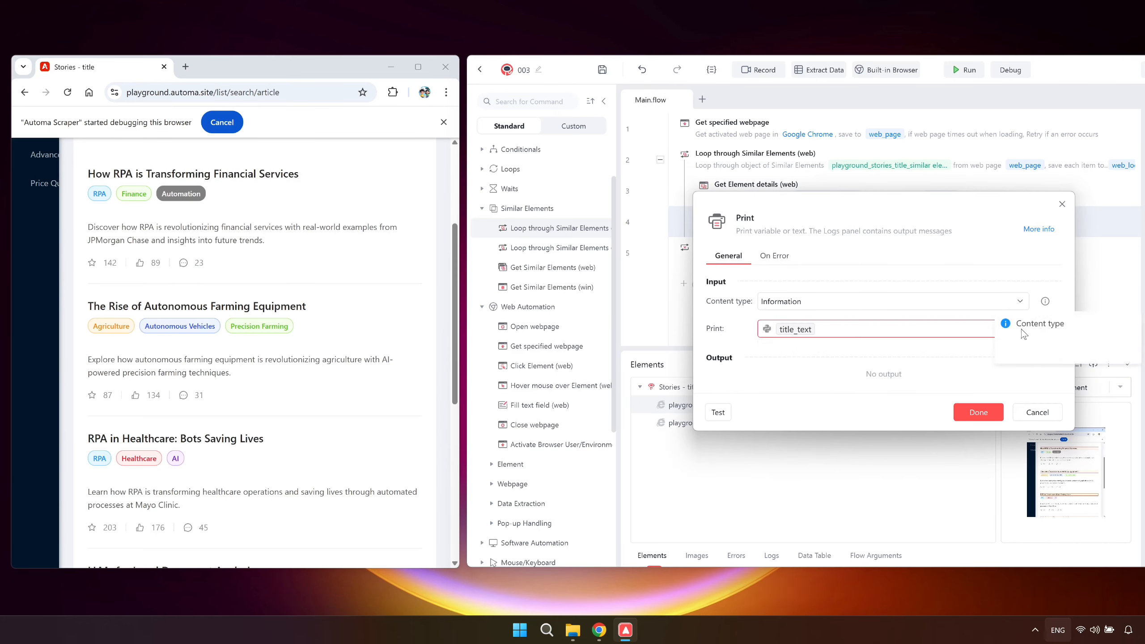
{"action": "left_click", "coordinate": [1021, 328]}
{"action": "left_click", "coordinate": [783, 408]}
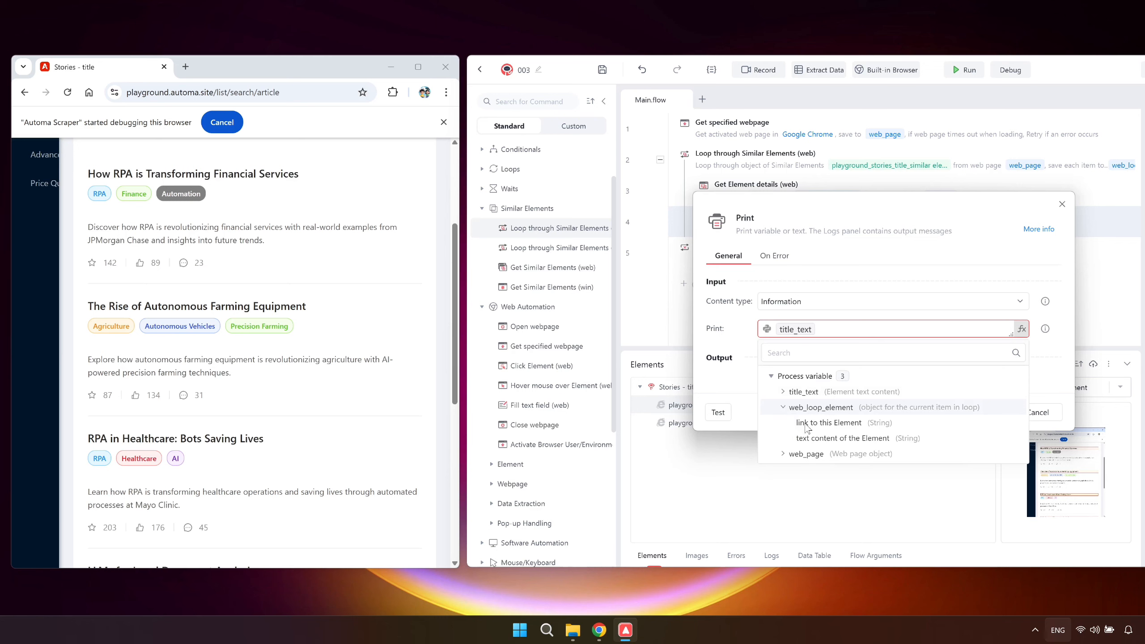
{"action": "left_click", "coordinate": [819, 437]}
{"action": "left_click", "coordinate": [958, 411]}
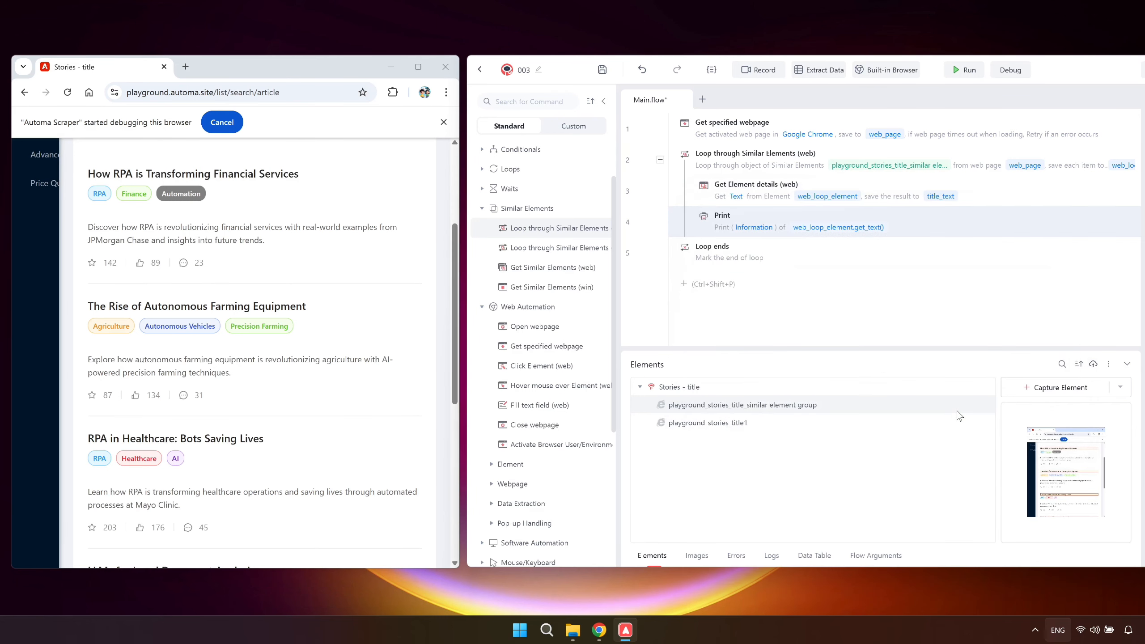
Disable the Get Element details command inside the loop and run the flow.
{"action": "left_click", "coordinate": [905, 186]}
{"action": "key", "text": "ctrl+/"}
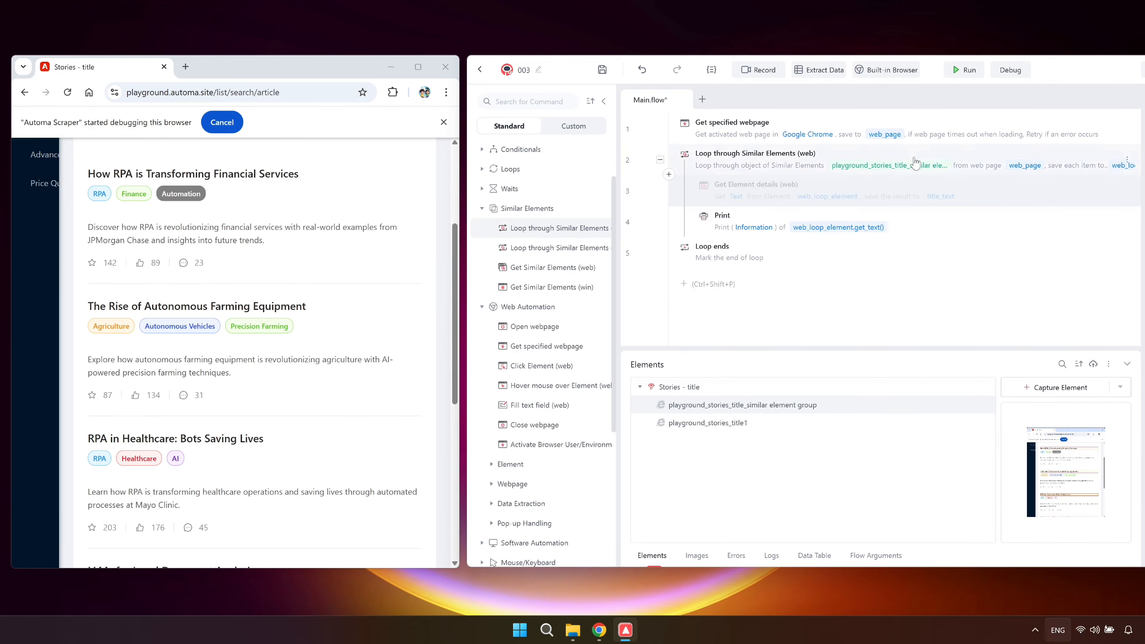
{"action": "left_click", "coordinate": [961, 70]}
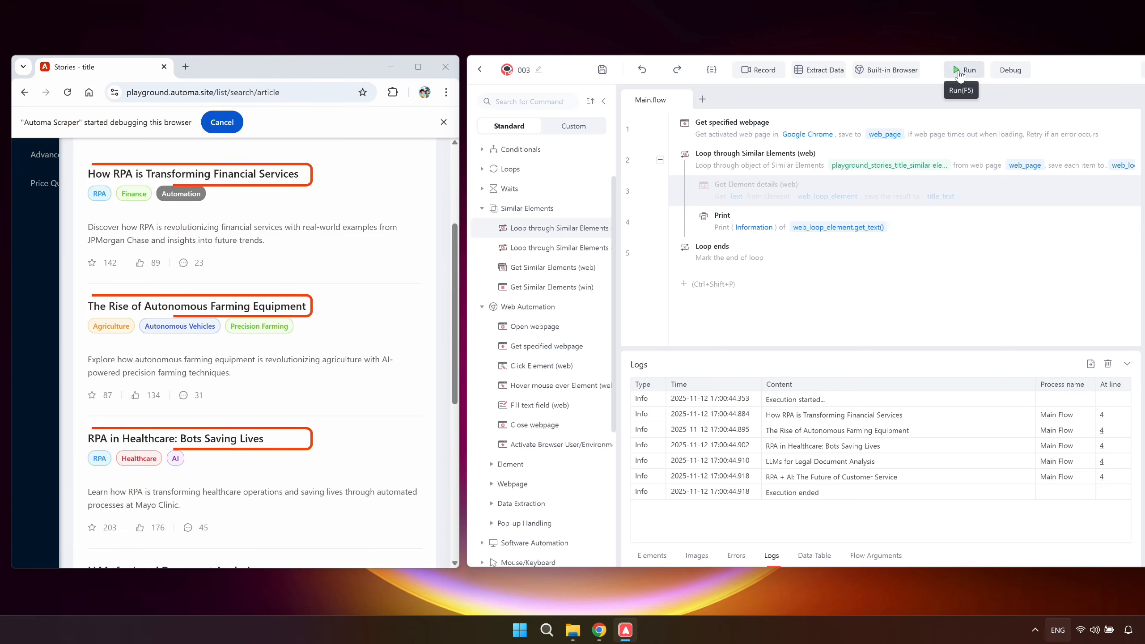
Add a Get Similar Elements (web) command after the loop, targeting the captured group of similar article titles.
{"action": "left_click", "coordinate": [806, 281]}
{"action": "type", "text": "get"}
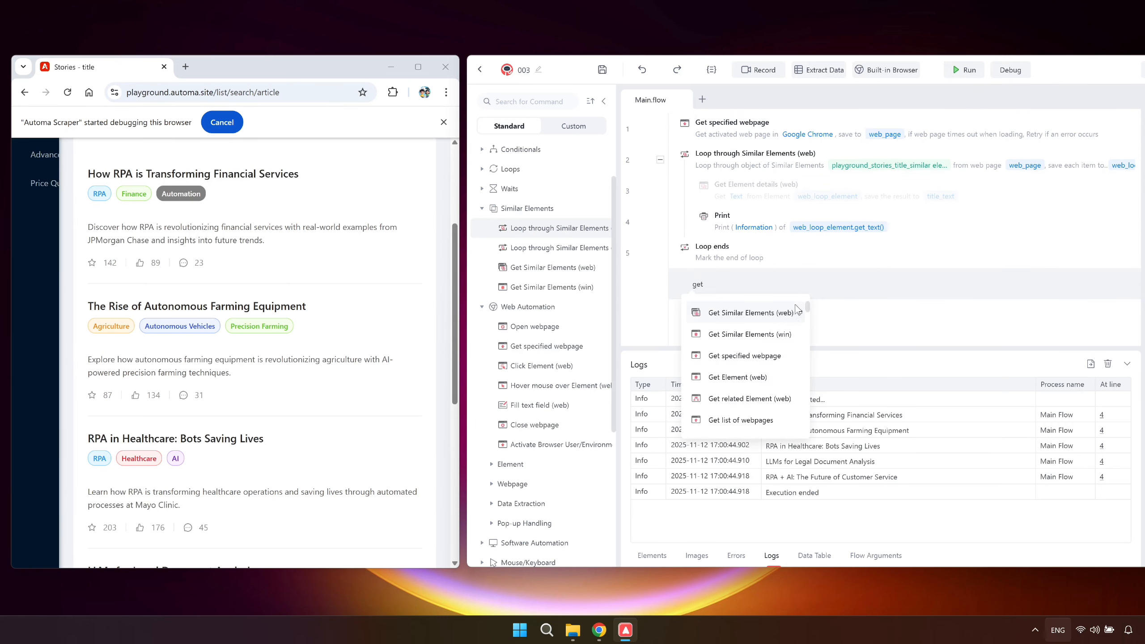
{"action": "left_click", "coordinate": [798, 306]}
{"action": "left_click", "coordinate": [978, 310]}
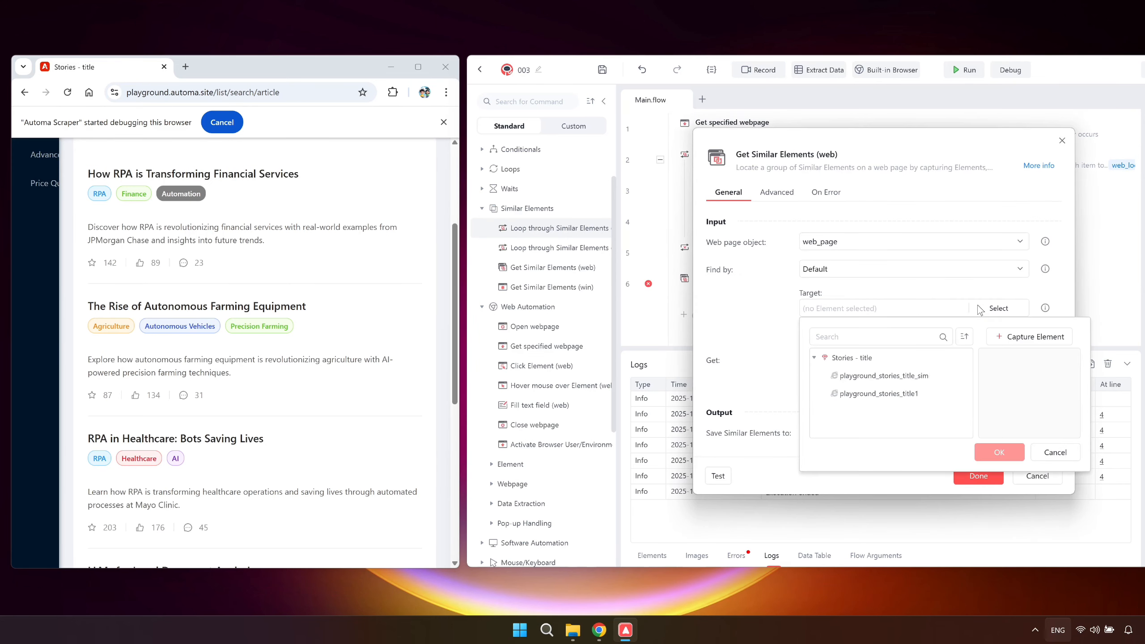
{"action": "left_click", "coordinate": [919, 375]}
{"action": "left_click", "coordinate": [994, 452]}
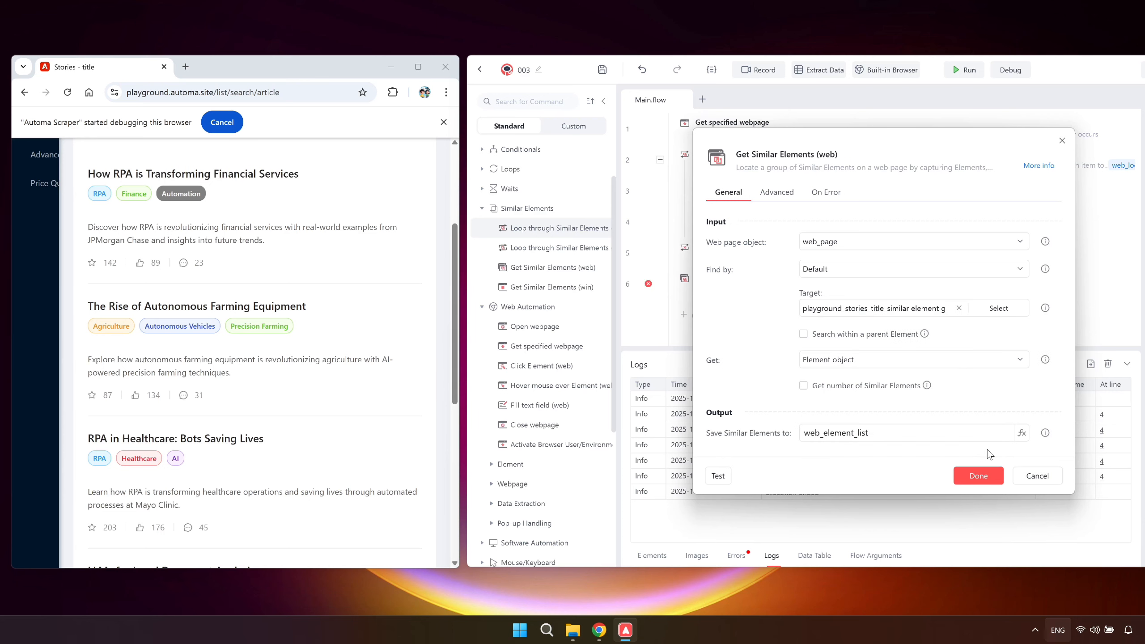
Set Get Similar Elements to get Text and save the result to title_text_list.
{"action": "left_click", "coordinate": [925, 360]}
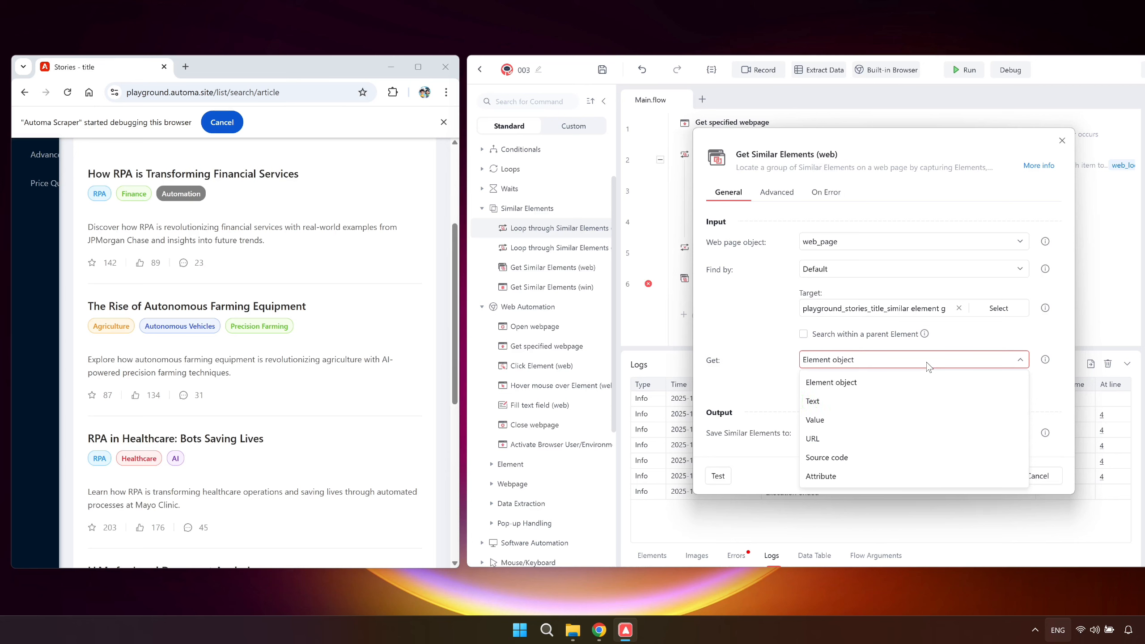
{"action": "left_click", "coordinate": [917, 398]}
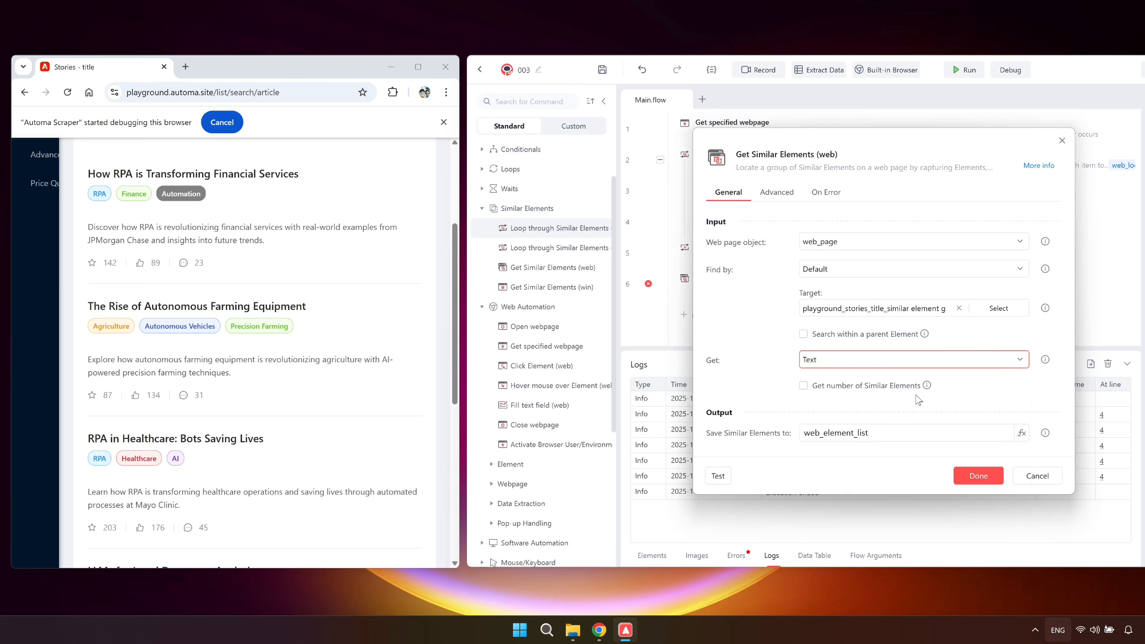
{"action": "left_click", "coordinate": [912, 432]}
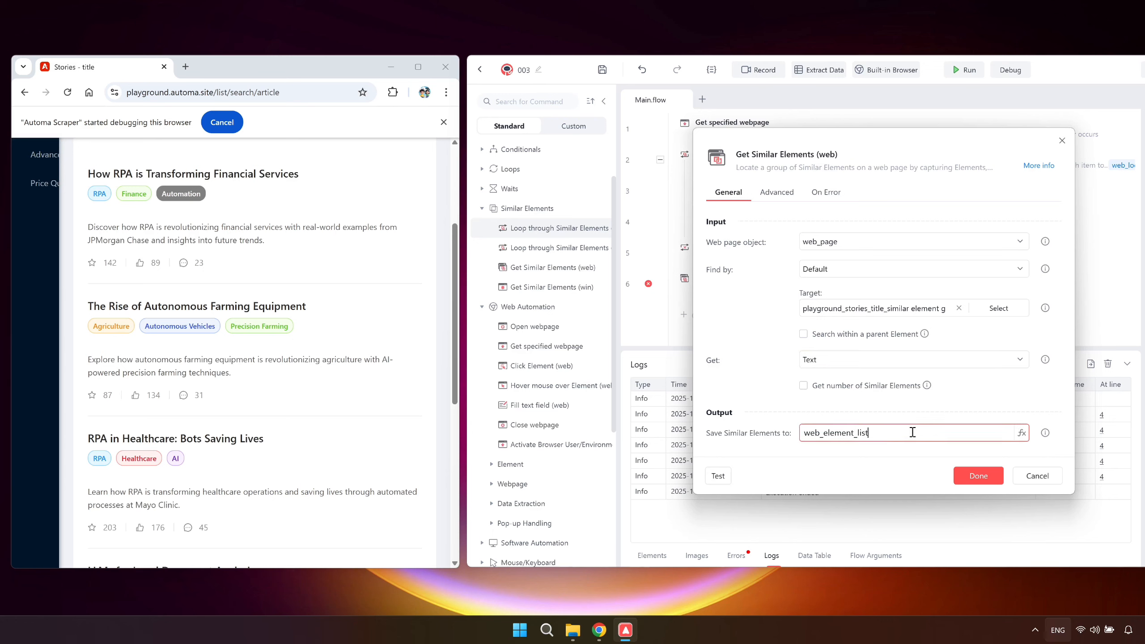
{"action": "key", "text": "ctrl+a"}
{"action": "type", "text": "title_text_list"}
{"action": "left_click", "coordinate": [967, 474]}
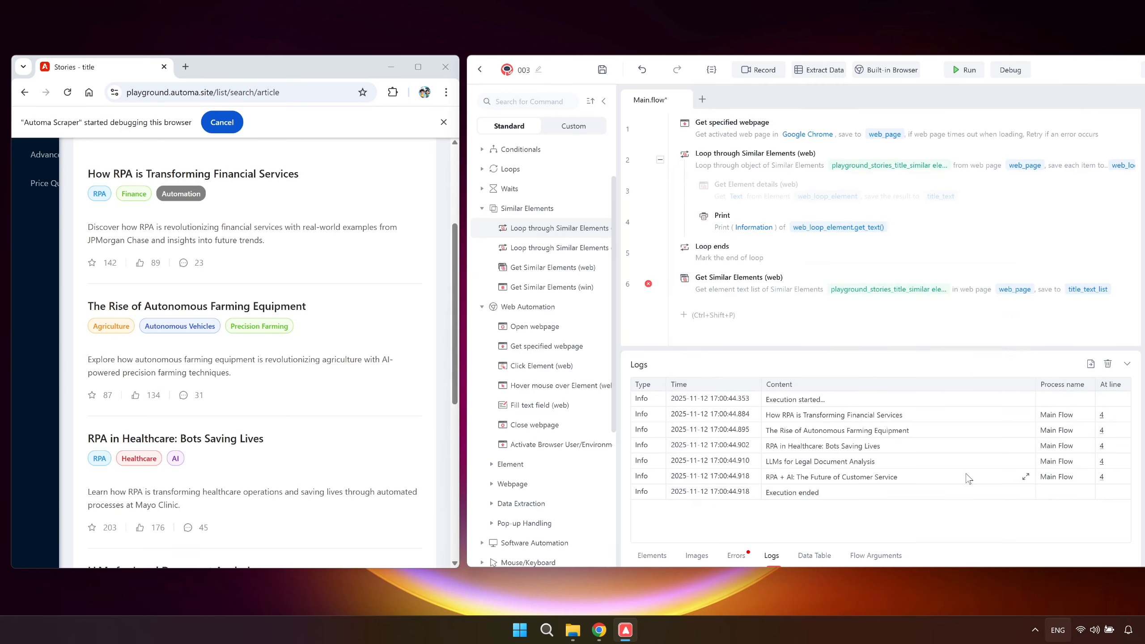
Add a Print command outputting title_text_list at the end of the flow and run it.
{"action": "left_click", "coordinate": [834, 315]}
{"action": "left_click", "coordinate": [756, 446]}
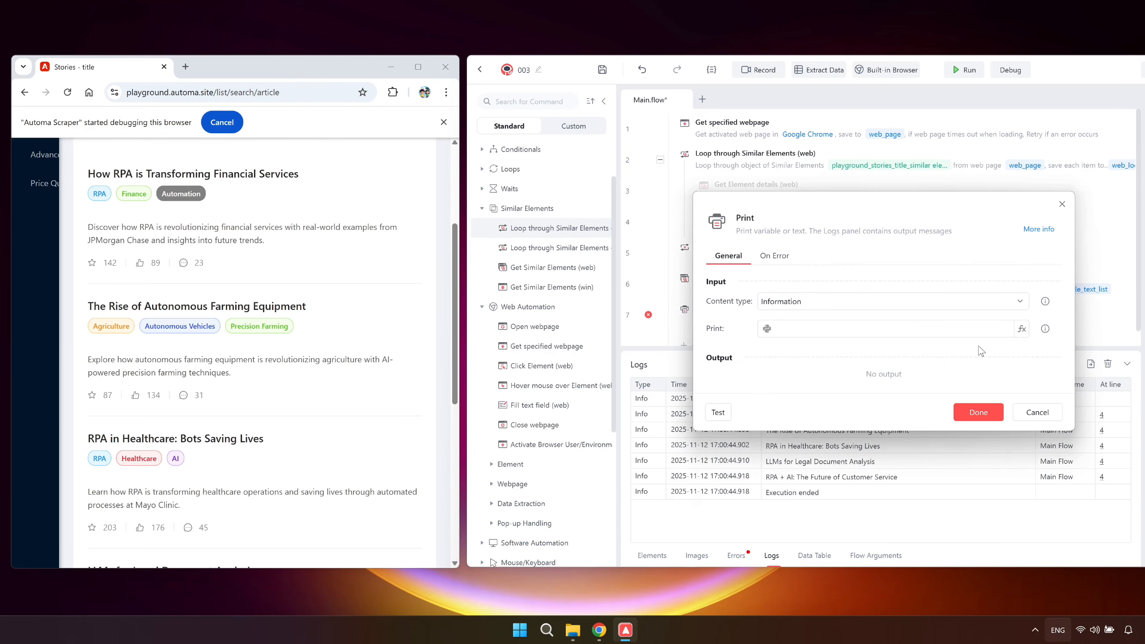
{"action": "left_click", "coordinate": [1019, 329]}
{"action": "left_click", "coordinate": [944, 391]}
{"action": "left_click", "coordinate": [964, 410]}
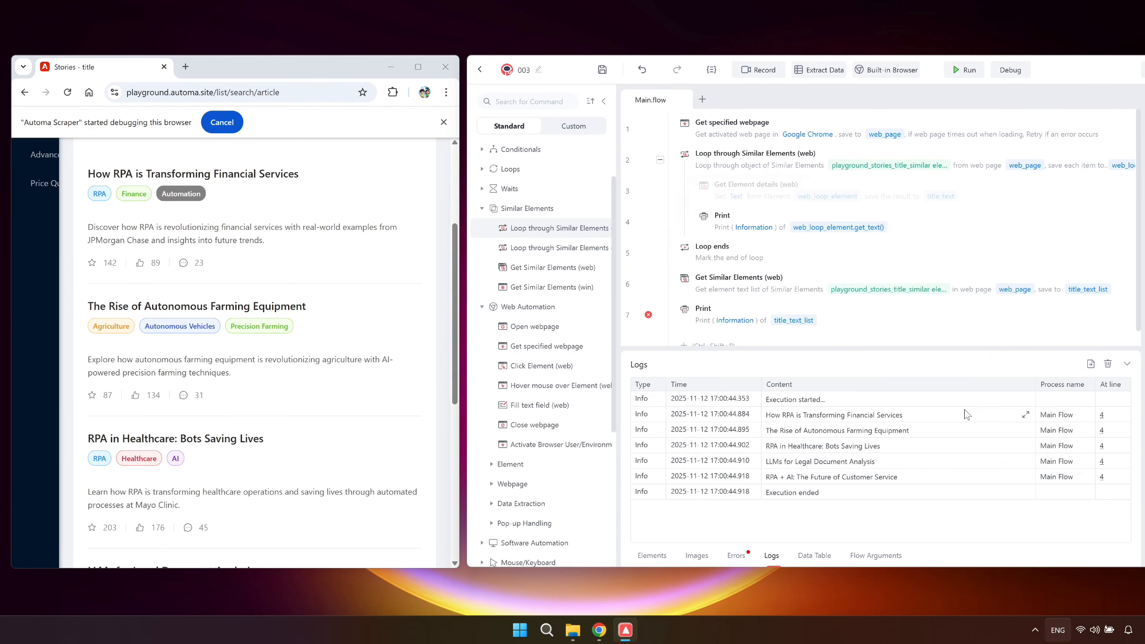
{"action": "left_click", "coordinate": [965, 71]}
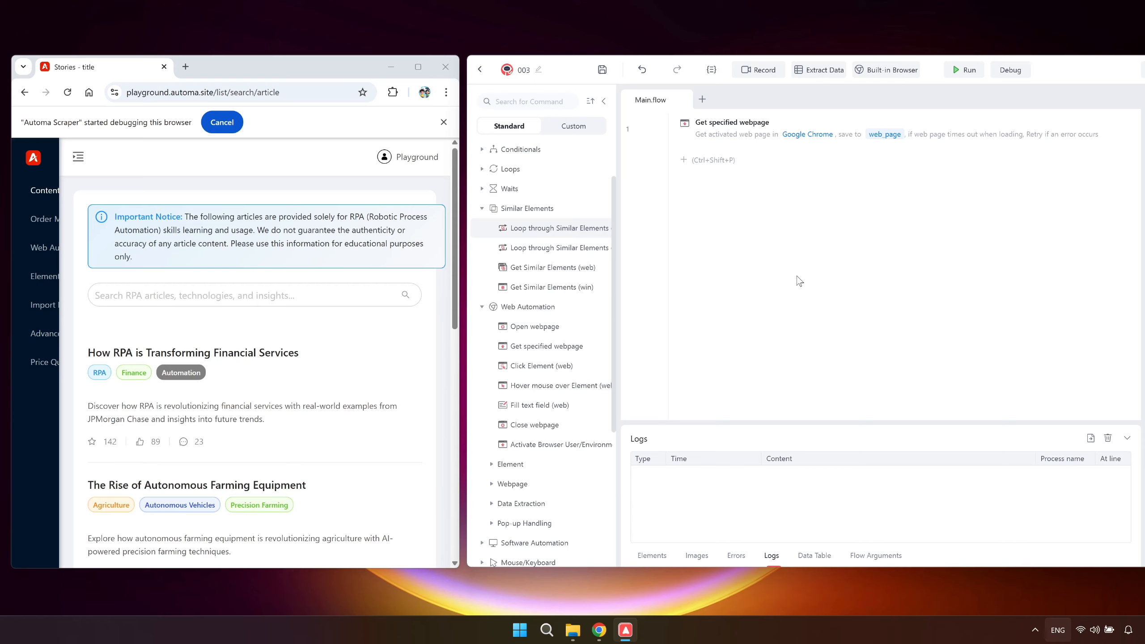
{"action": "left_click", "coordinate": [560, 509]}
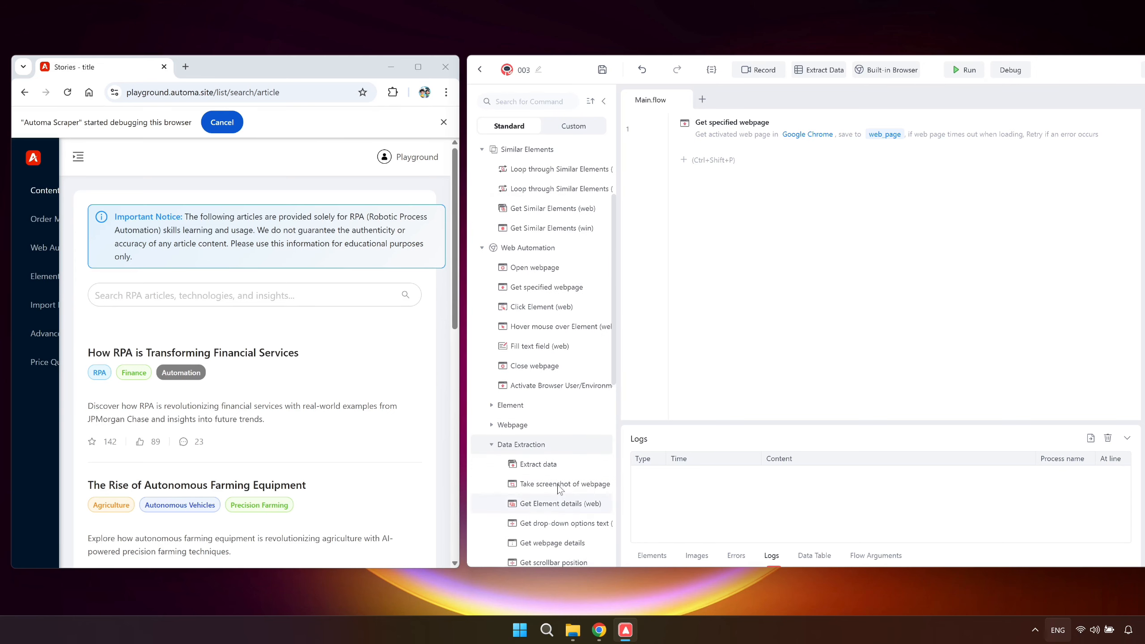
{"action": "double_click", "coordinate": [551, 468]}
{"action": "key", "text": "Escape"}
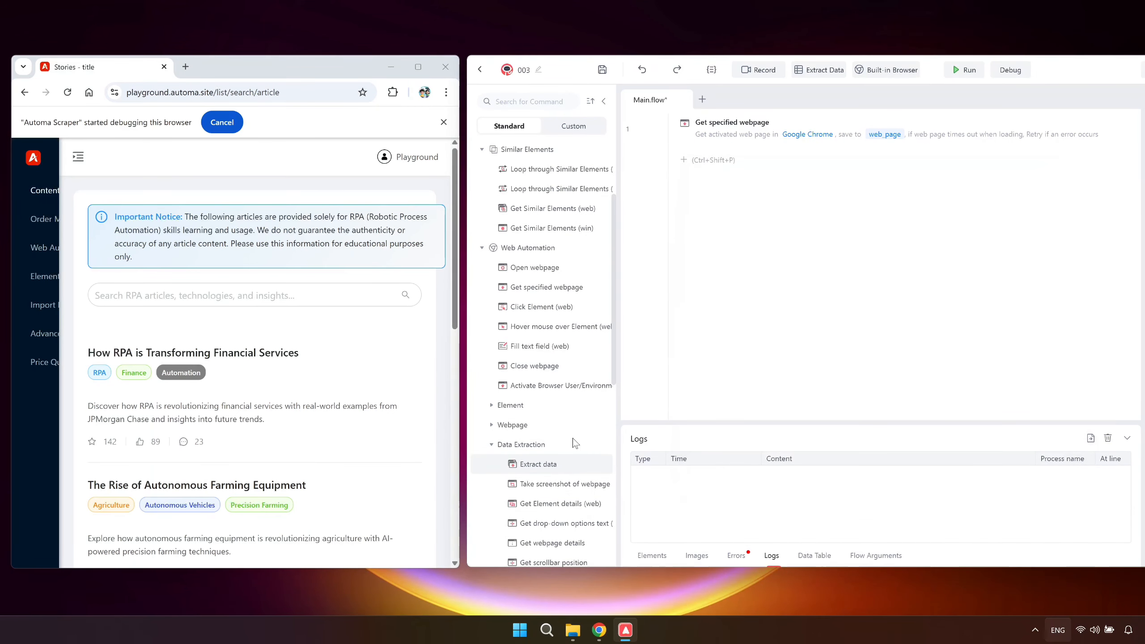
Start Extract Data and capture the article titles, descriptions, tags, stars, likes and comment counts as six columns.
{"action": "left_click", "coordinate": [827, 70]}
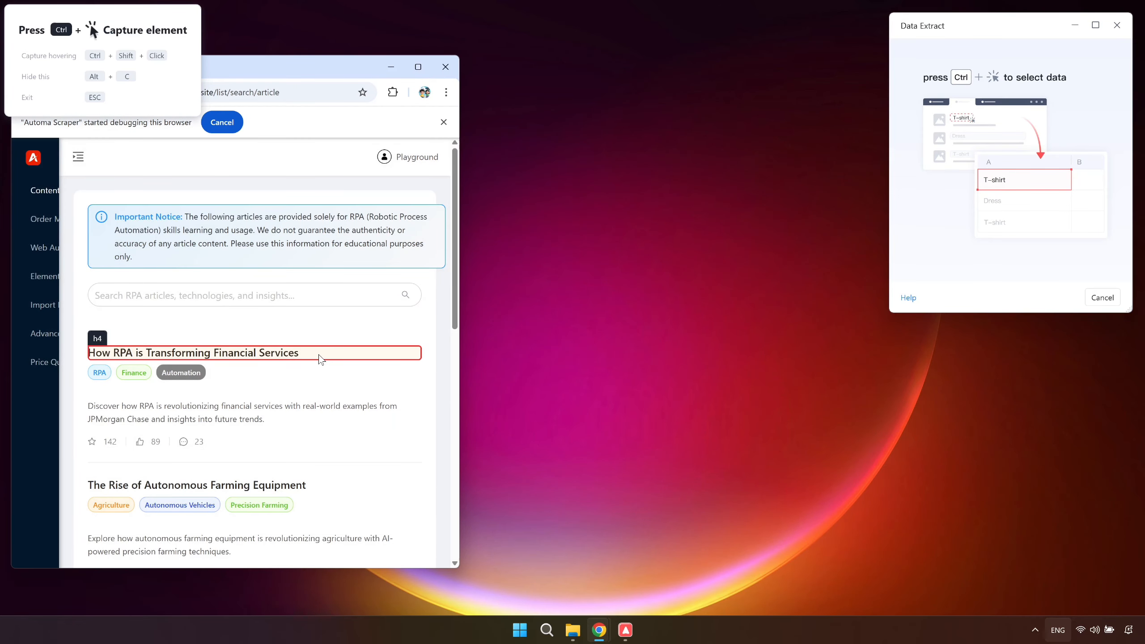
{"action": "left_click", "coordinate": [320, 359], "text": "ctrl"}
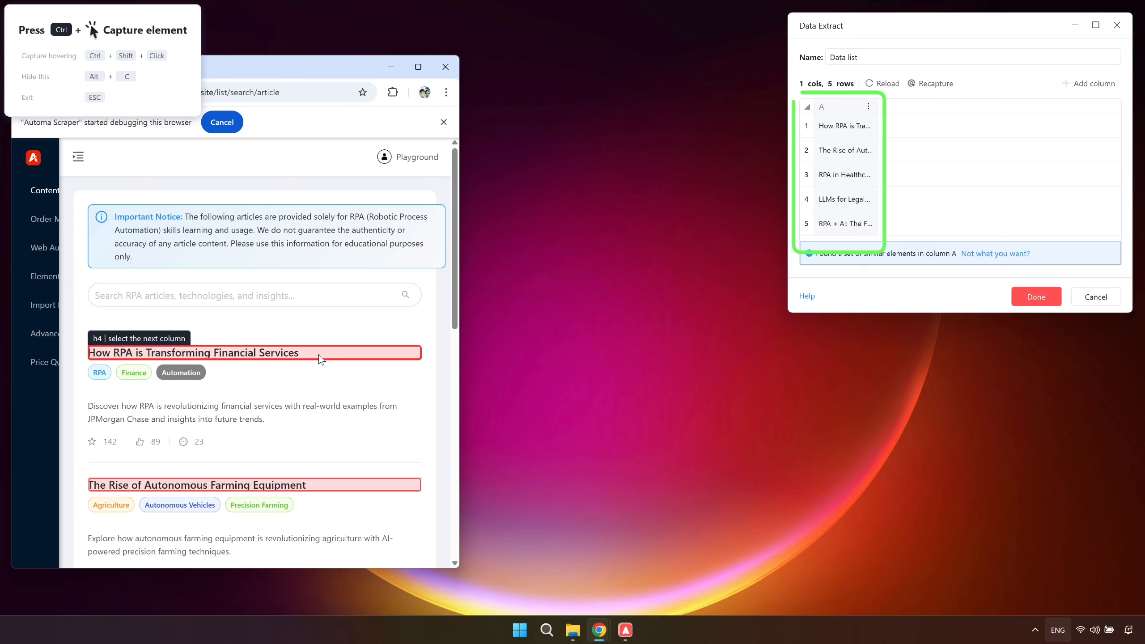
{"action": "left_click", "coordinate": [294, 406], "text": "ctrl"}
{"action": "left_click", "coordinate": [228, 374], "text": "ctrl"}
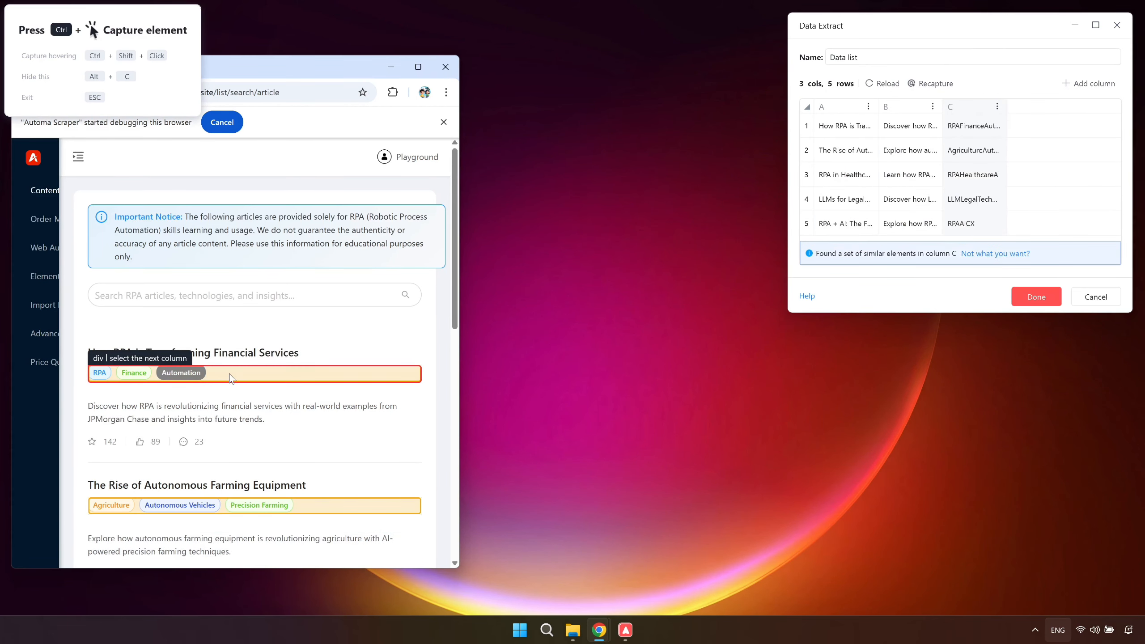
{"action": "left_click", "coordinate": [108, 441], "text": "ctrl"}
{"action": "left_click", "coordinate": [155, 443], "text": "ctrl"}
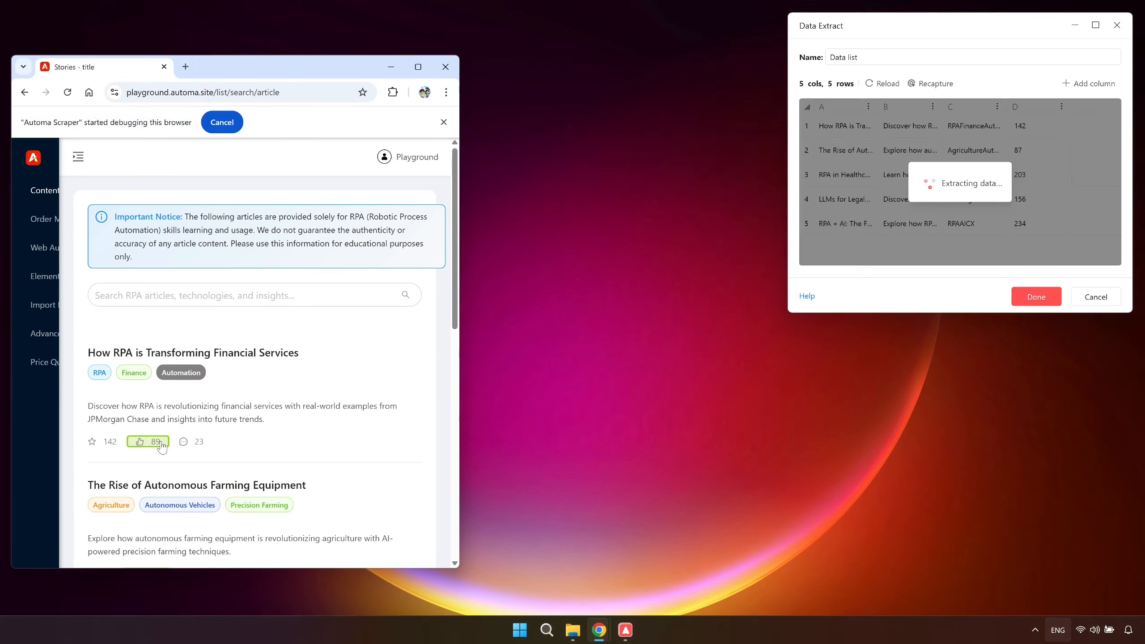
{"action": "left_click", "coordinate": [191, 444], "text": "ctrl"}
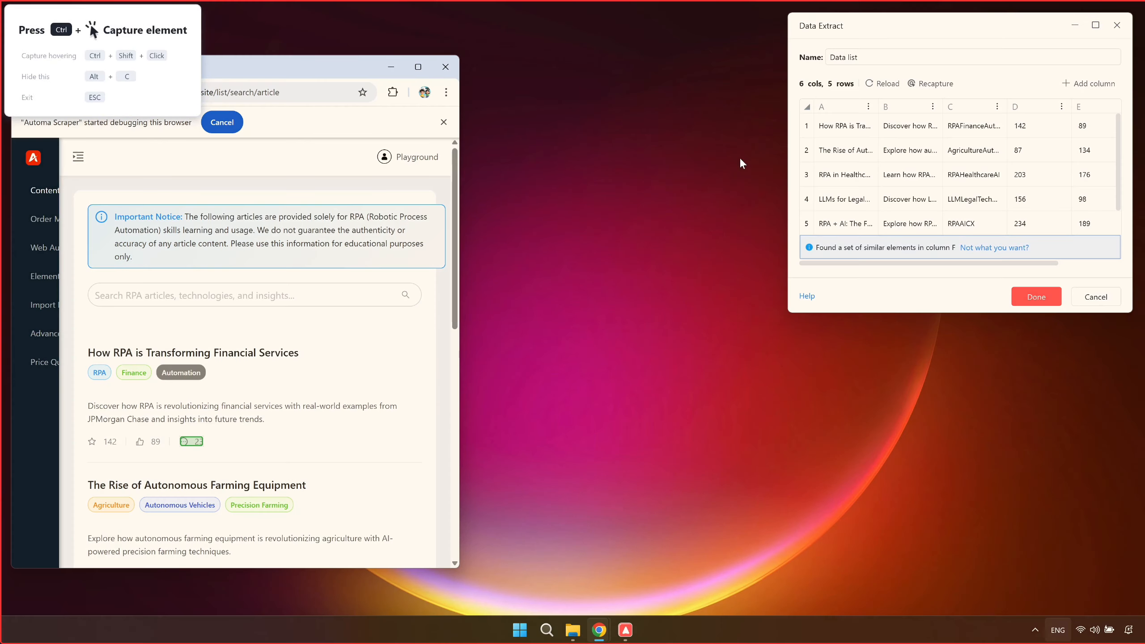
Name the captured data stories_title_list and finish the capture.
{"action": "left_click", "coordinate": [896, 59]}
{"action": "key", "text": "ctrl+a"}
{"action": "type", "text": "stories_title_list"}
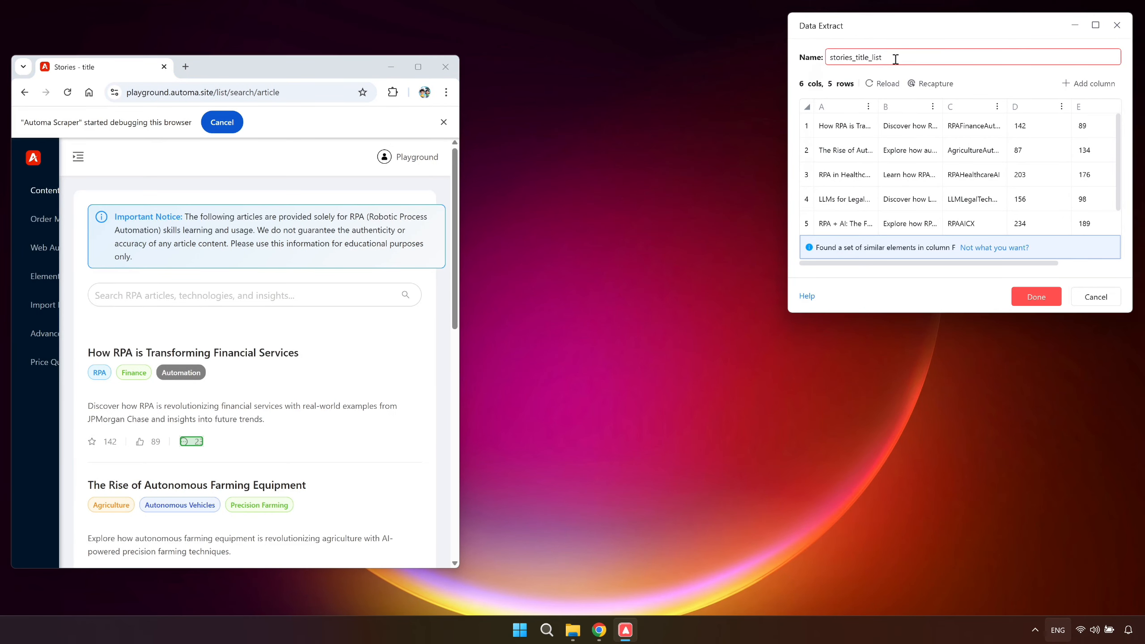
{"action": "left_click", "coordinate": [1025, 298]}
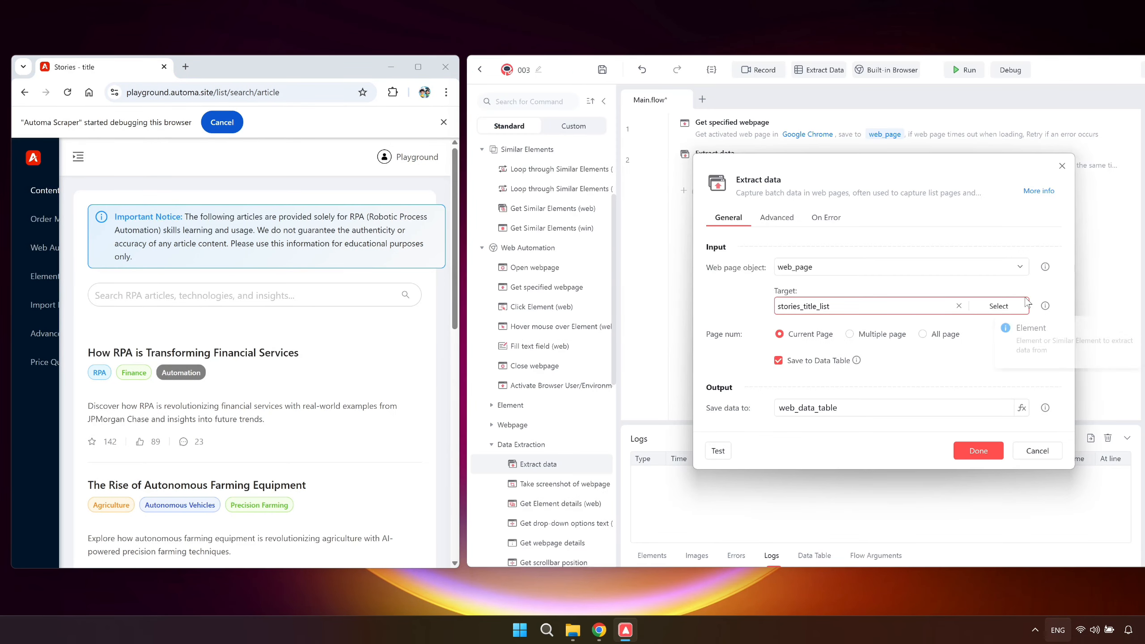
Set Extract data to All page and capture the next-page arrow of the article pagination as its next page button.
{"action": "left_click", "coordinate": [950, 336]}
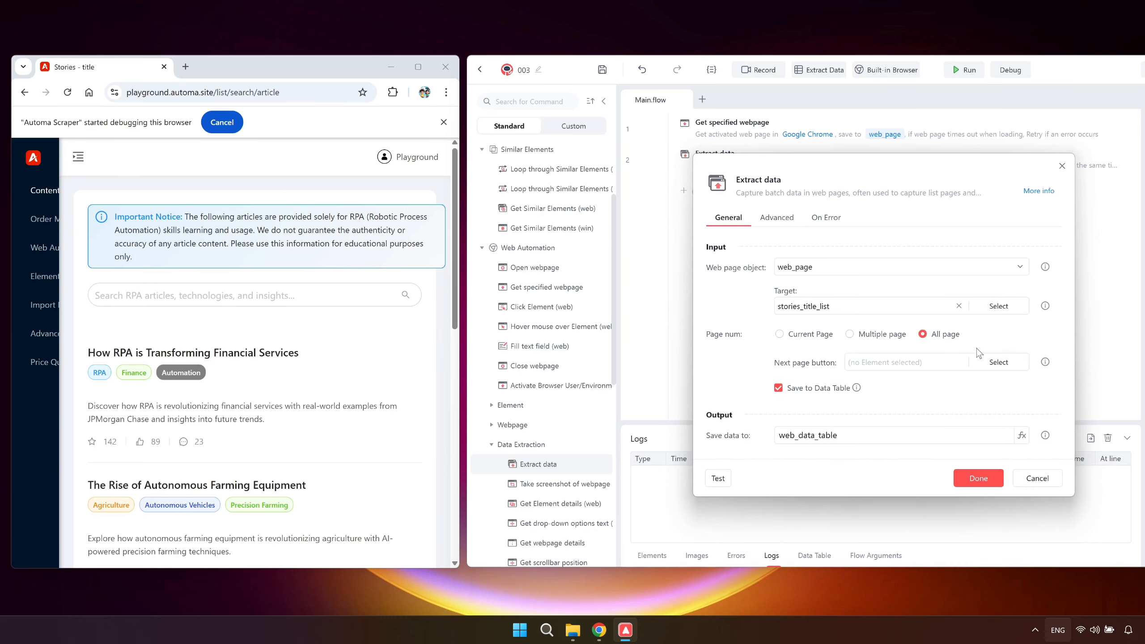
{"action": "left_click", "coordinate": [990, 362]}
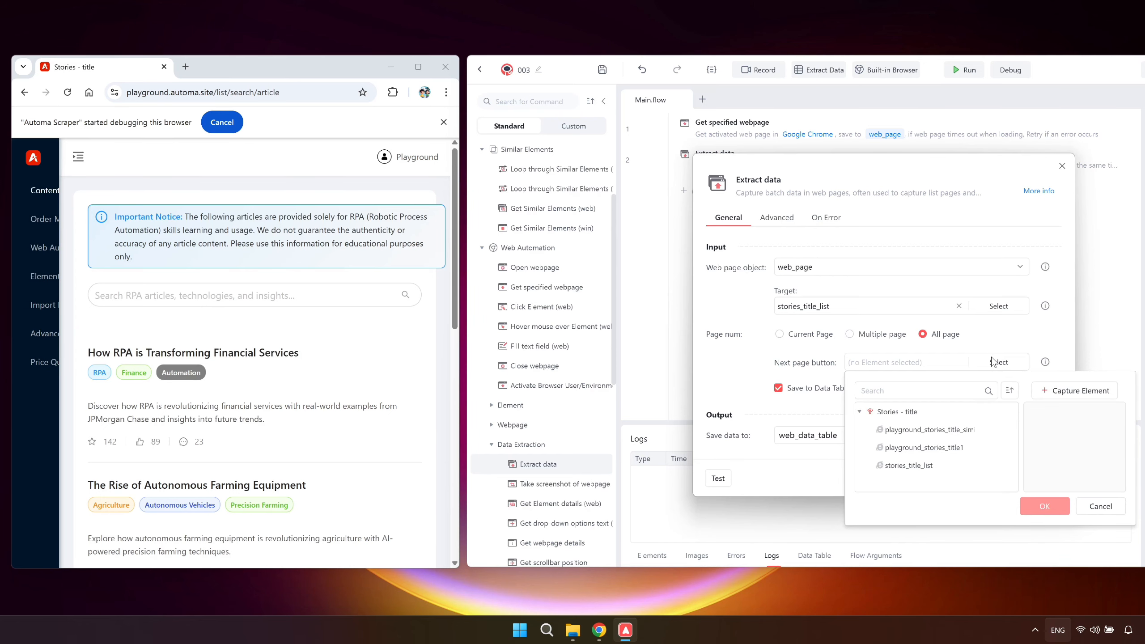
{"action": "left_click", "coordinate": [1061, 390]}
{"action": "scroll", "coordinate": [399, 444], "scroll_direction": "down", "scroll_amount": 2}
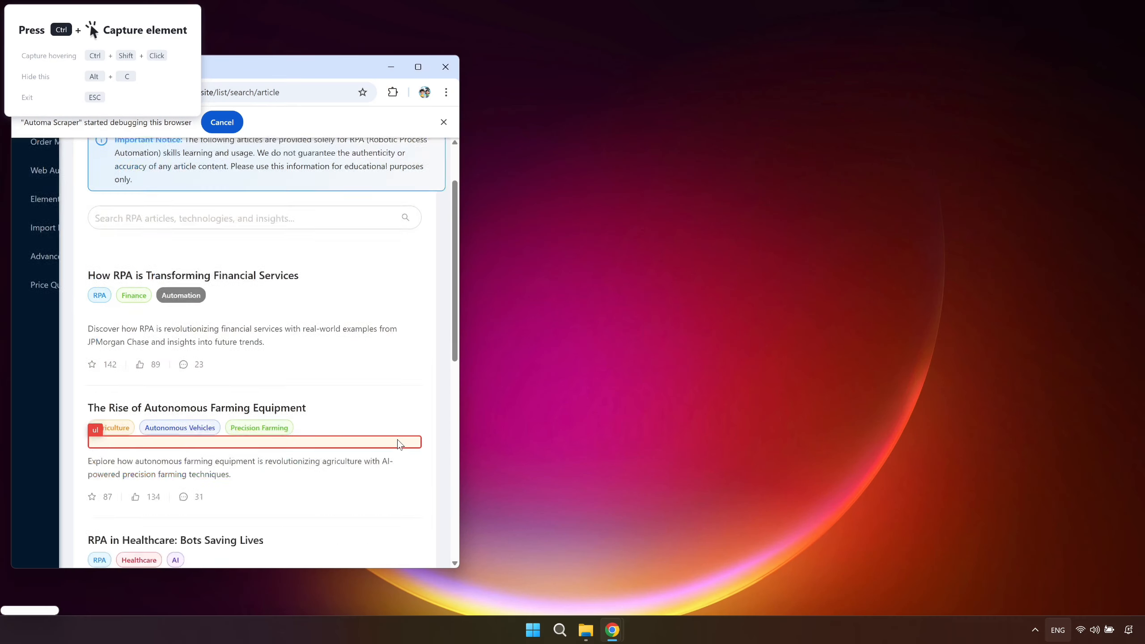
{"action": "scroll", "coordinate": [399, 444], "scroll_direction": "down", "scroll_amount": 10}
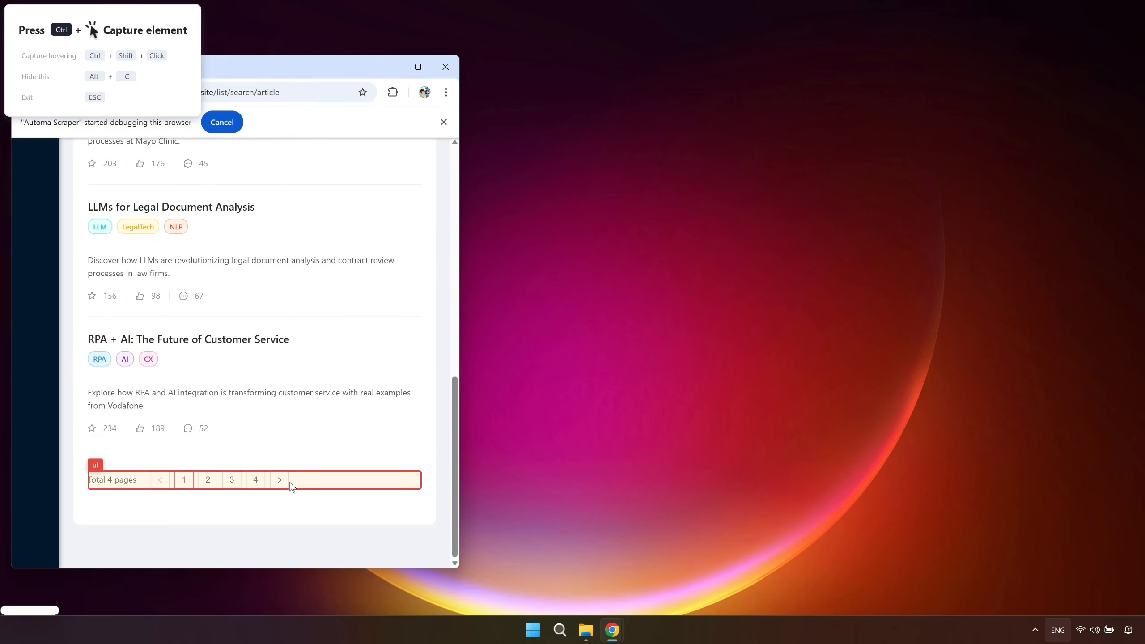
{"action": "left_click", "coordinate": [281, 481], "text": "ctrl"}
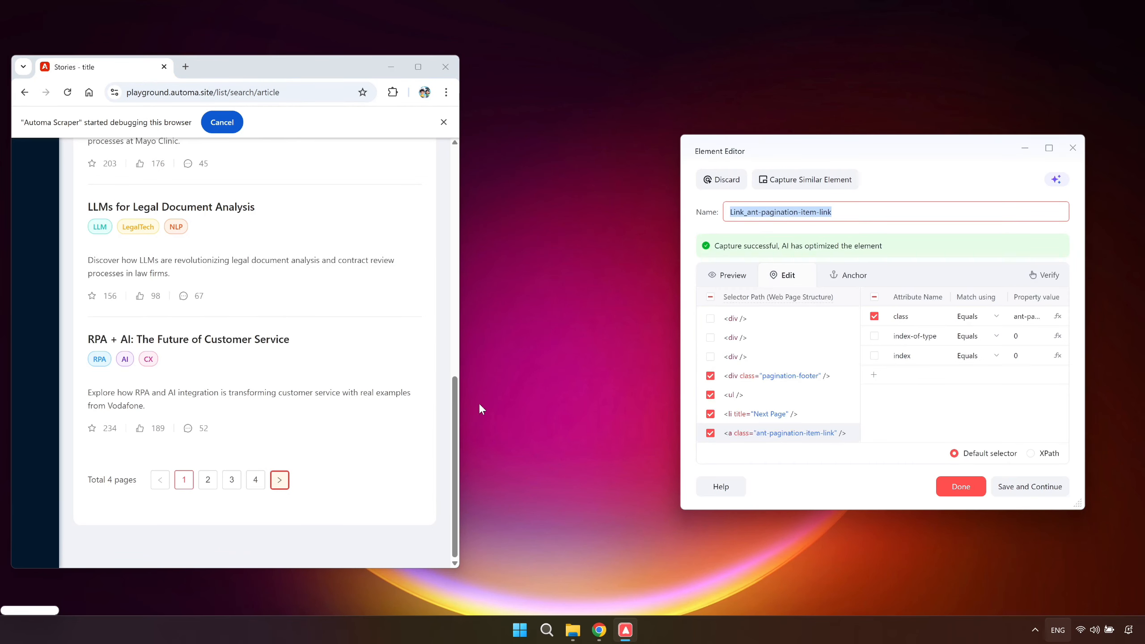
Name the captured pagination element playground_stories_nextpage and confirm the Extract data settings.
{"action": "left_click", "coordinate": [861, 214]}
{"action": "key", "text": "ctrl+a"}
{"action": "type", "text": "playground_stories_nextpage"}
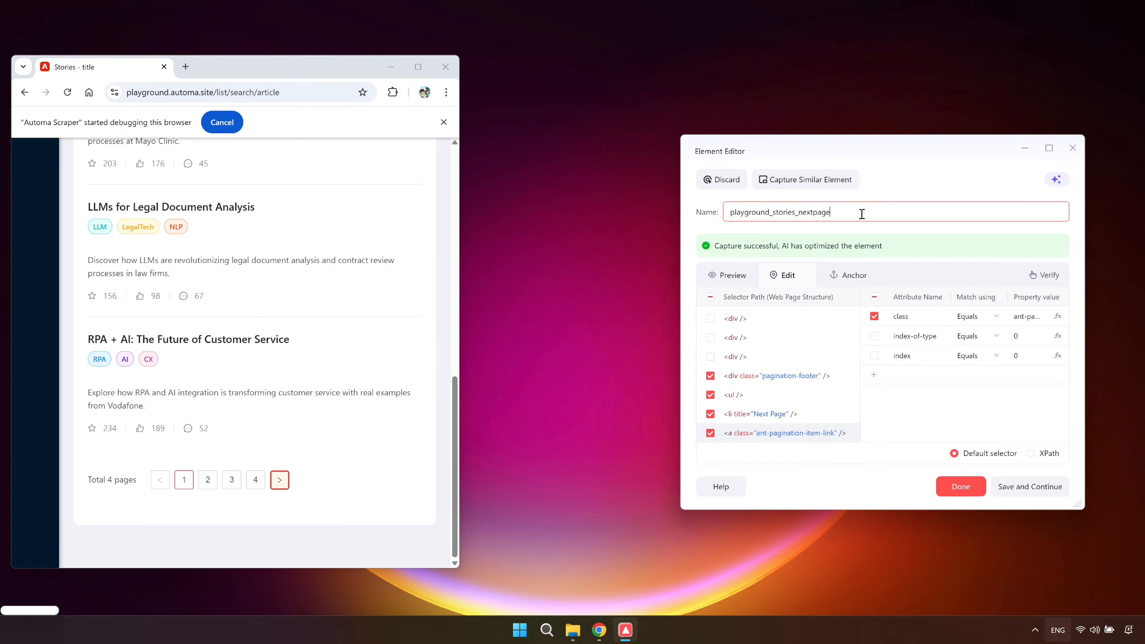
{"action": "left_click", "coordinate": [955, 486]}
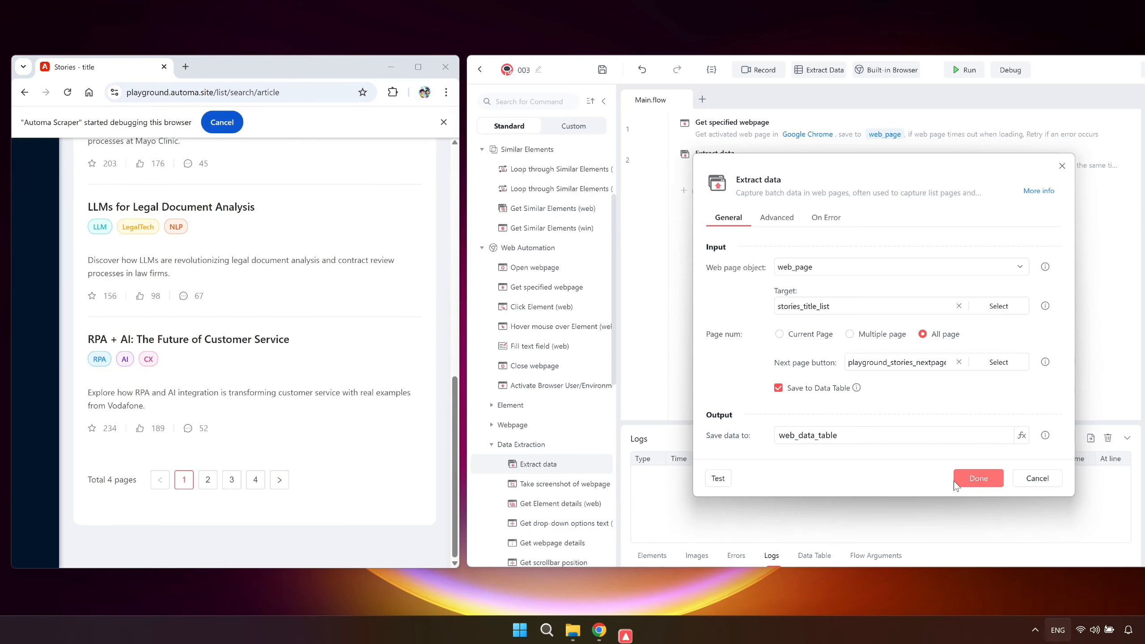
{"action": "left_click", "coordinate": [968, 479]}
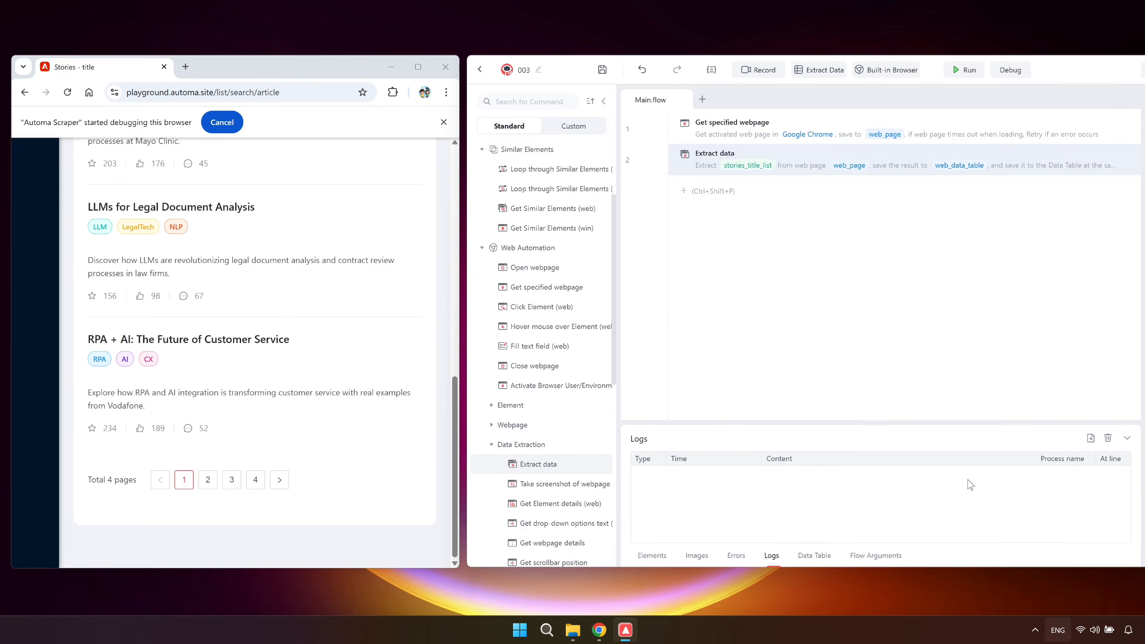
Run the flow and review the extracted rows in an enlarged Data Table.
{"action": "left_click", "coordinate": [964, 69]}
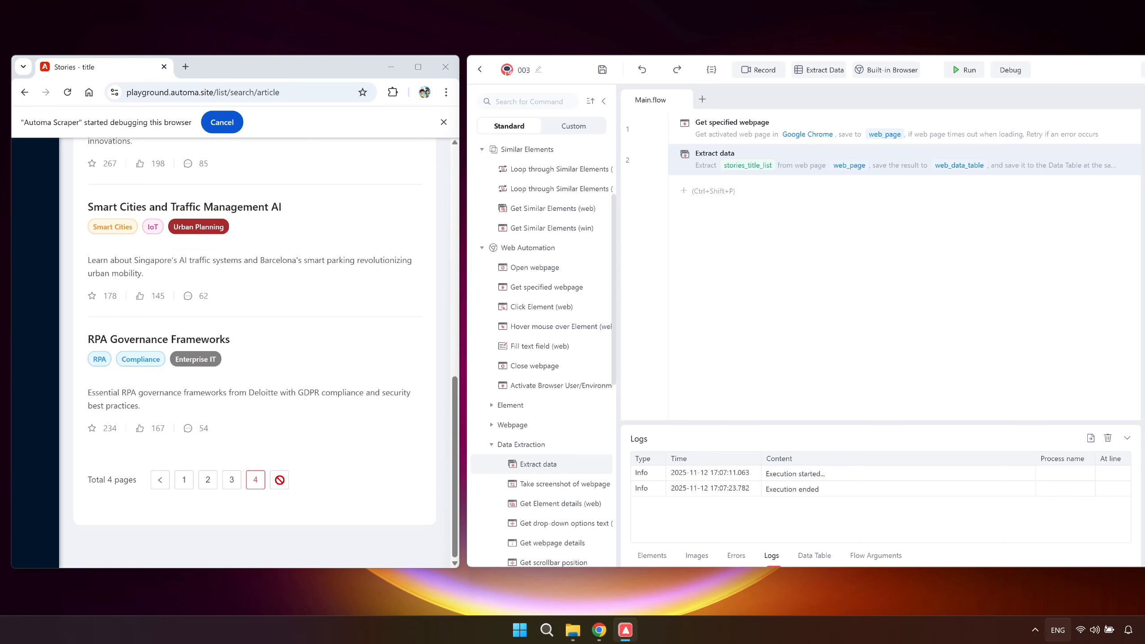
{"action": "left_click", "coordinate": [802, 556]}
{"action": "left_click_drag", "start_coordinate": [811, 421], "coordinate": [813, 271]}
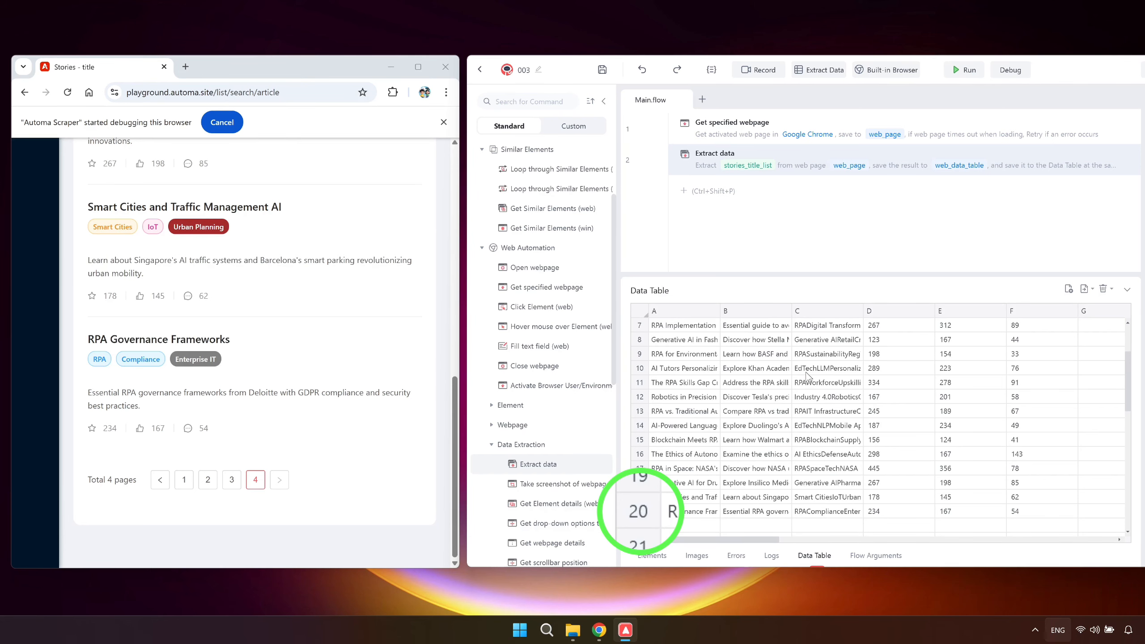
{"action": "scroll", "coordinate": [373, 401], "scroll_direction": "up", "scroll_amount": 4}
{"action": "scroll", "coordinate": [373, 401], "scroll_direction": "up", "scroll_amount": 4}
{"action": "scroll", "coordinate": [372, 400], "scroll_direction": "down", "scroll_amount": 8}
Browse article list pages 1, 2 and 3 to compare their articles with the extracted rows.
{"action": "left_click", "coordinate": [177, 481]}
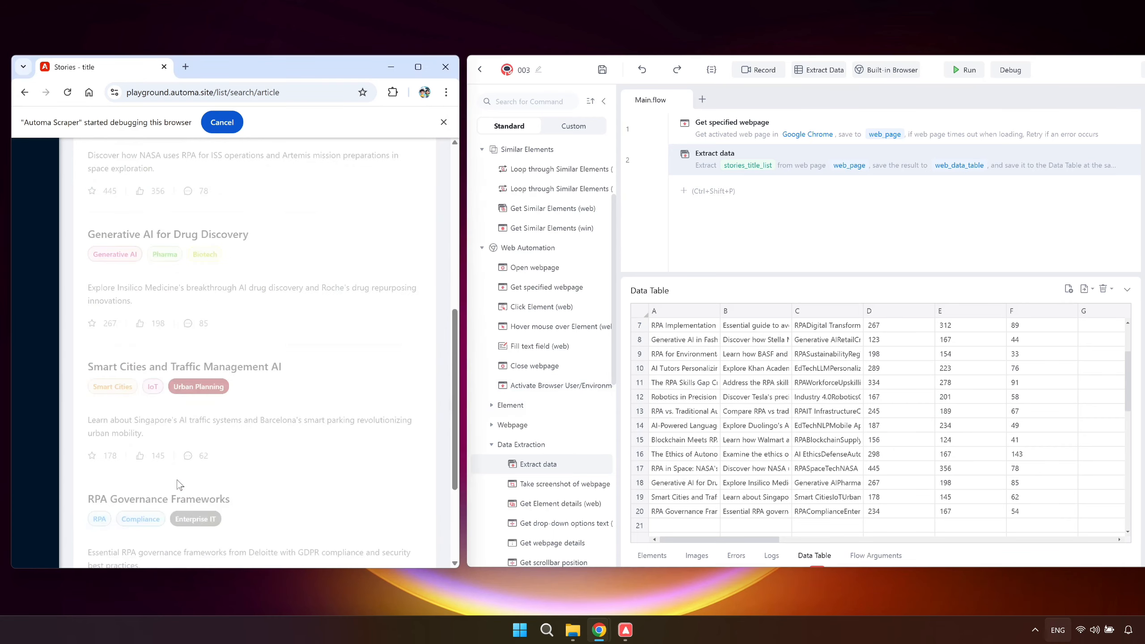
{"action": "scroll", "coordinate": [180, 484], "scroll_direction": "down", "scroll_amount": 8}
{"action": "left_click", "coordinate": [212, 480]}
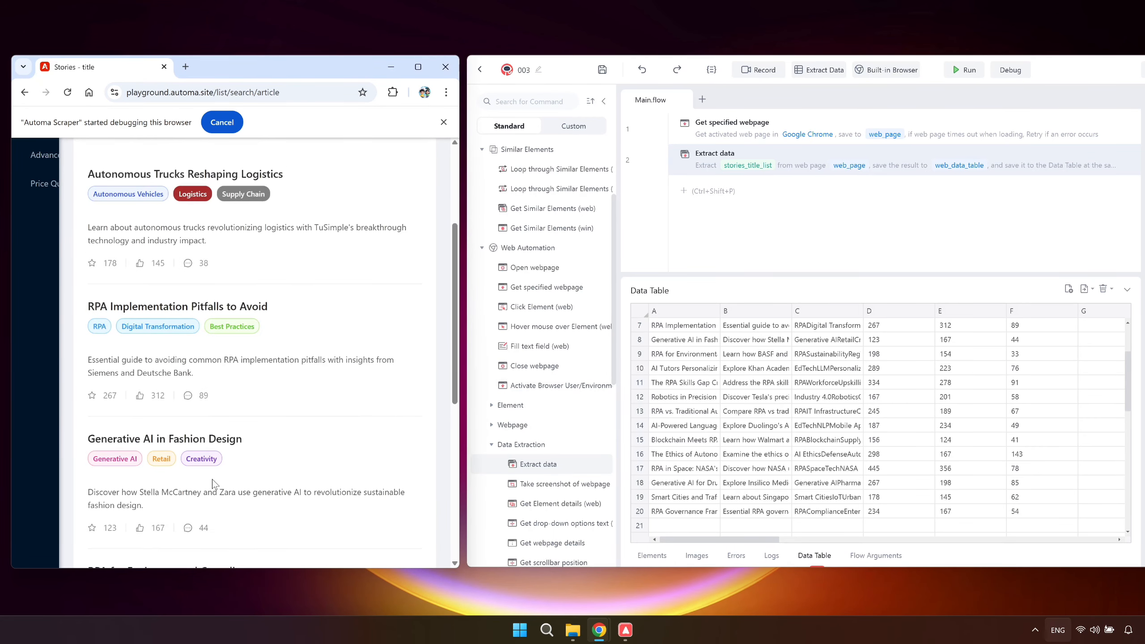
{"action": "scroll", "coordinate": [212, 480], "scroll_direction": "down", "scroll_amount": 8}
{"action": "left_click", "coordinate": [230, 482]}
{"action": "scroll", "coordinate": [230, 485], "scroll_direction": "down", "scroll_amount": 7}
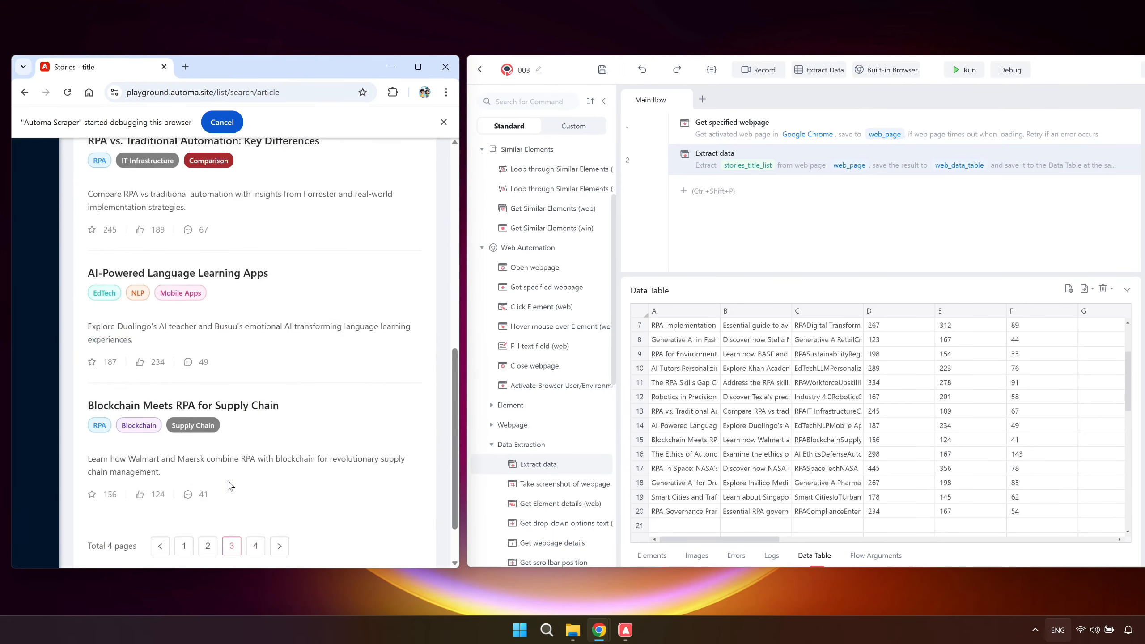
{"action": "scroll", "coordinate": [229, 484], "scroll_direction": "down", "scroll_amount": 2}
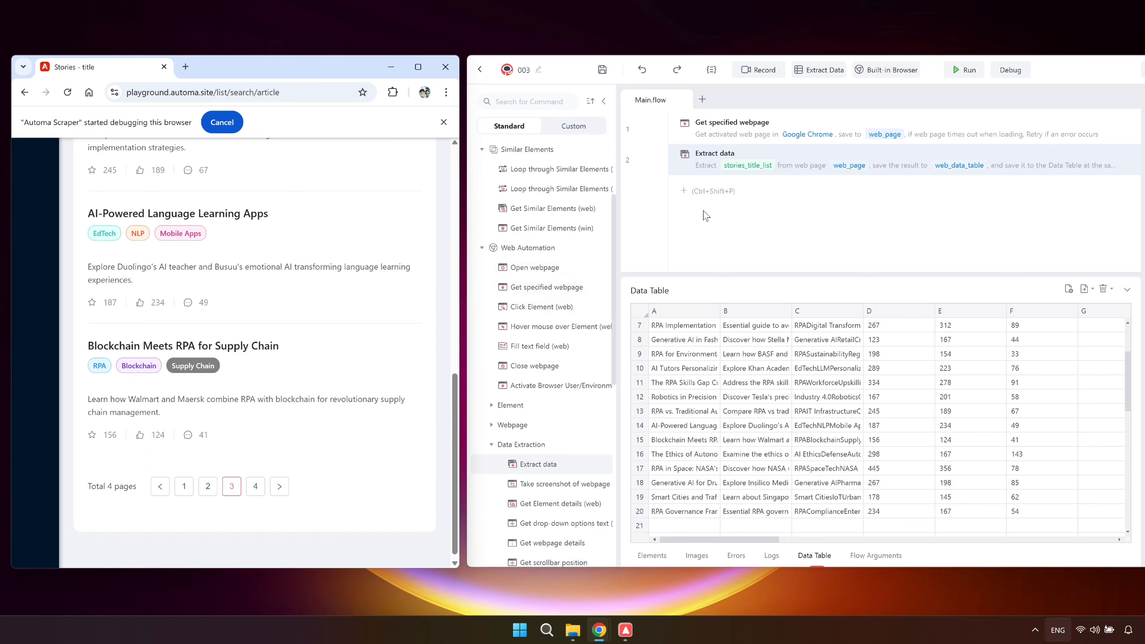
Add an Export Data Table command after Extract data that saves to the Desktop as stories_list.xlsx.
{"action": "left_click", "coordinate": [725, 194]}
{"action": "type", "text": "export"}
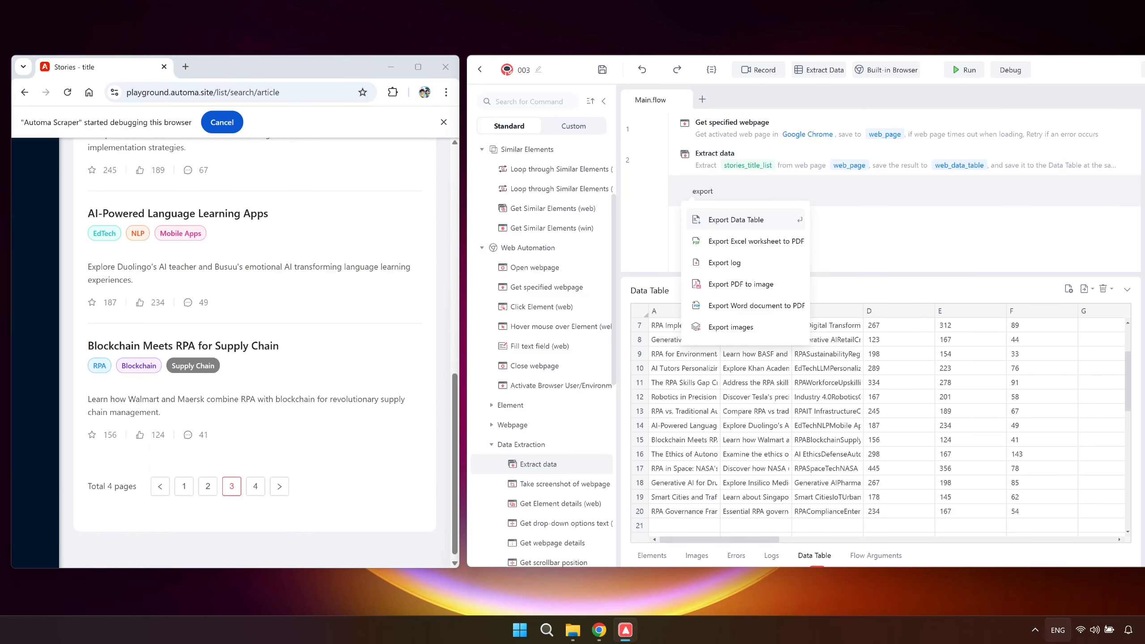
{"action": "key", "text": "Return"}
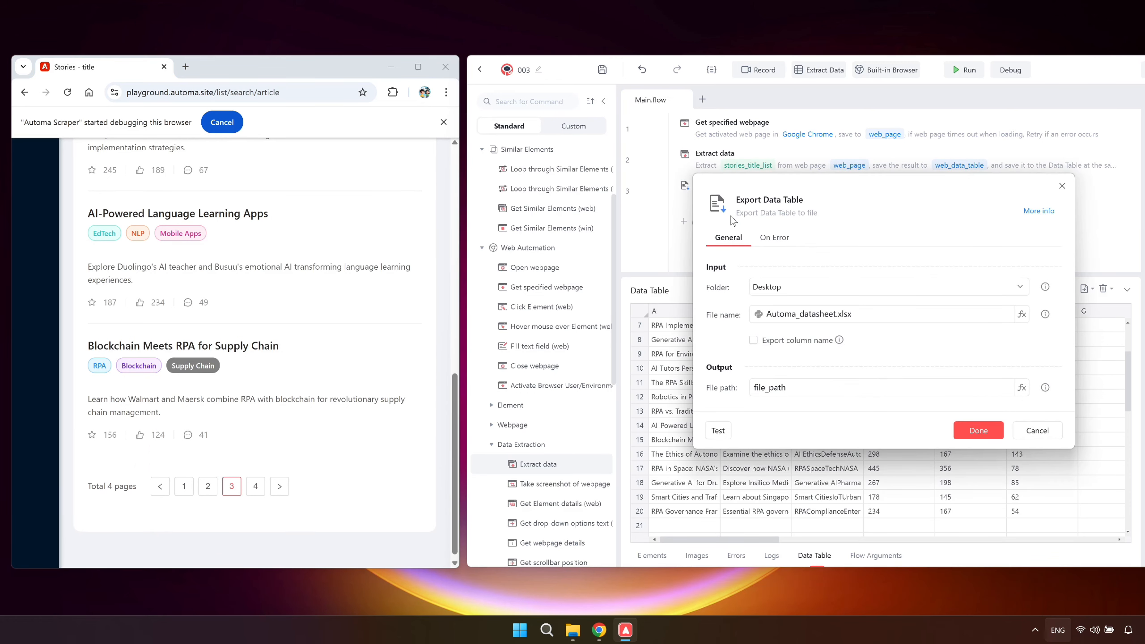
{"action": "left_click", "coordinate": [874, 314]}
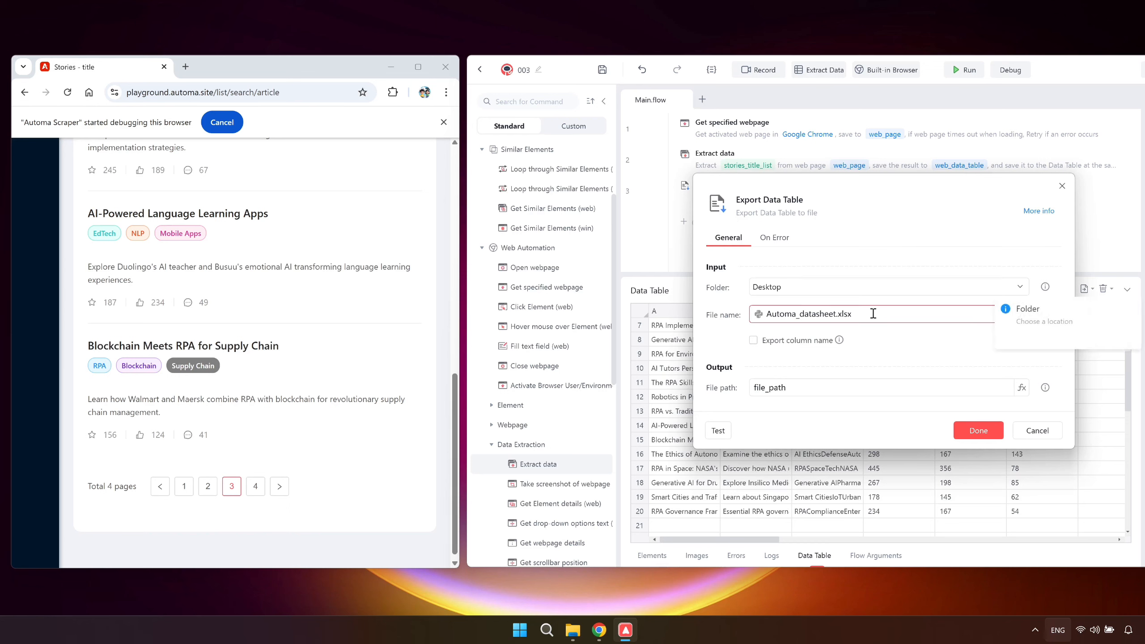
{"action": "key", "text": "ctrl+a"}
{"action": "type", "text": "stories_list.xlsx"}
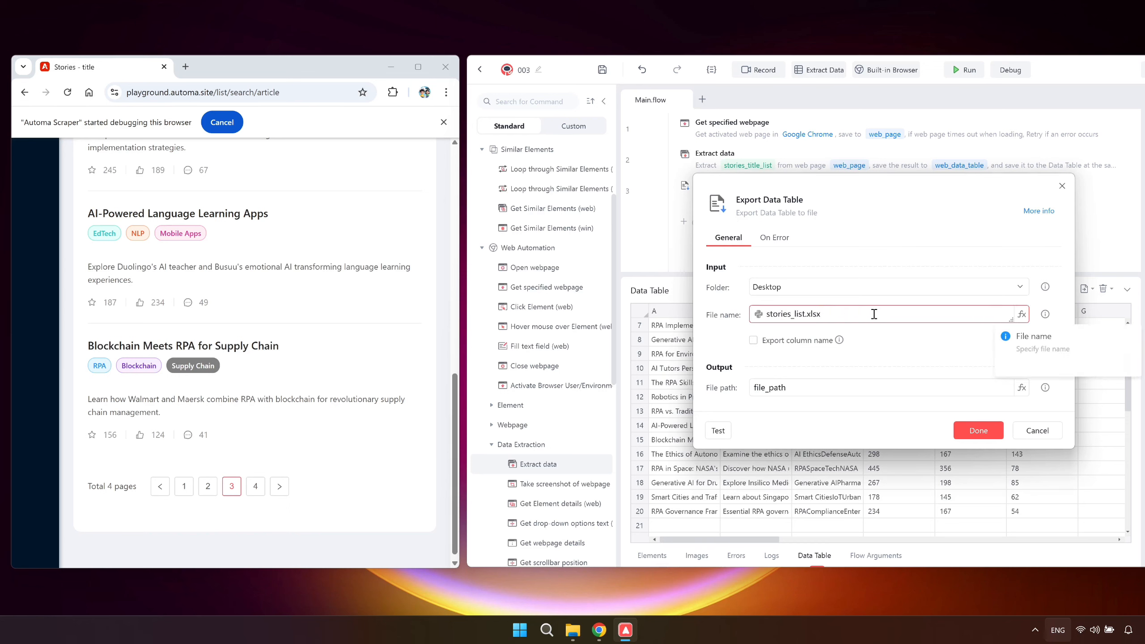
{"action": "left_click", "coordinate": [968, 430]}
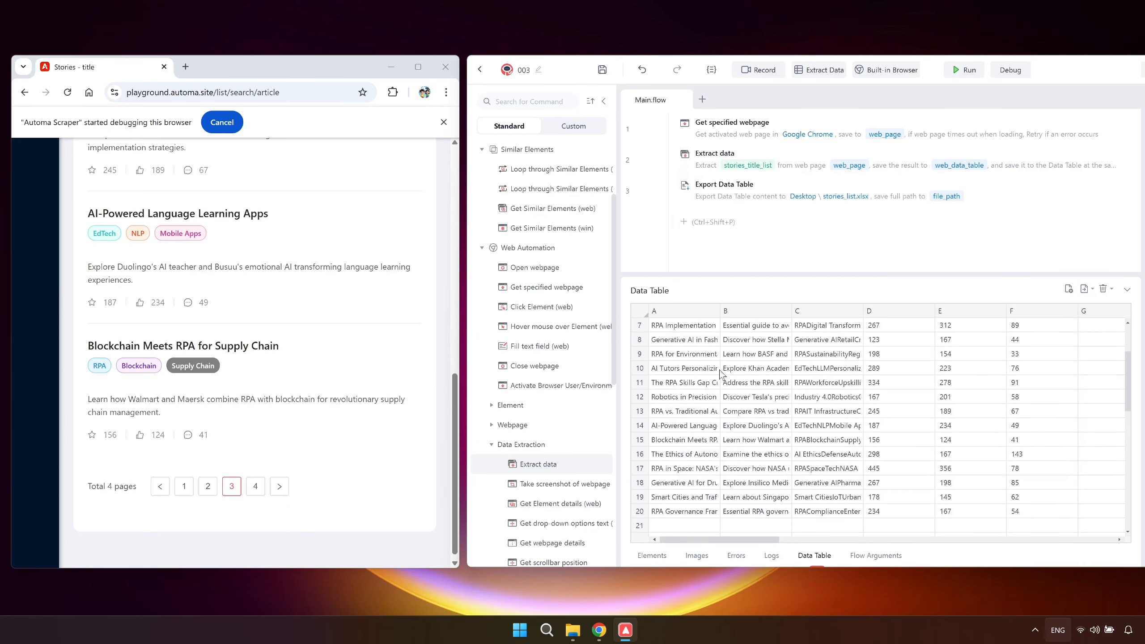
Reload the article list page so it starts at page 1, and run the flow.
{"action": "left_click", "coordinate": [68, 92]}
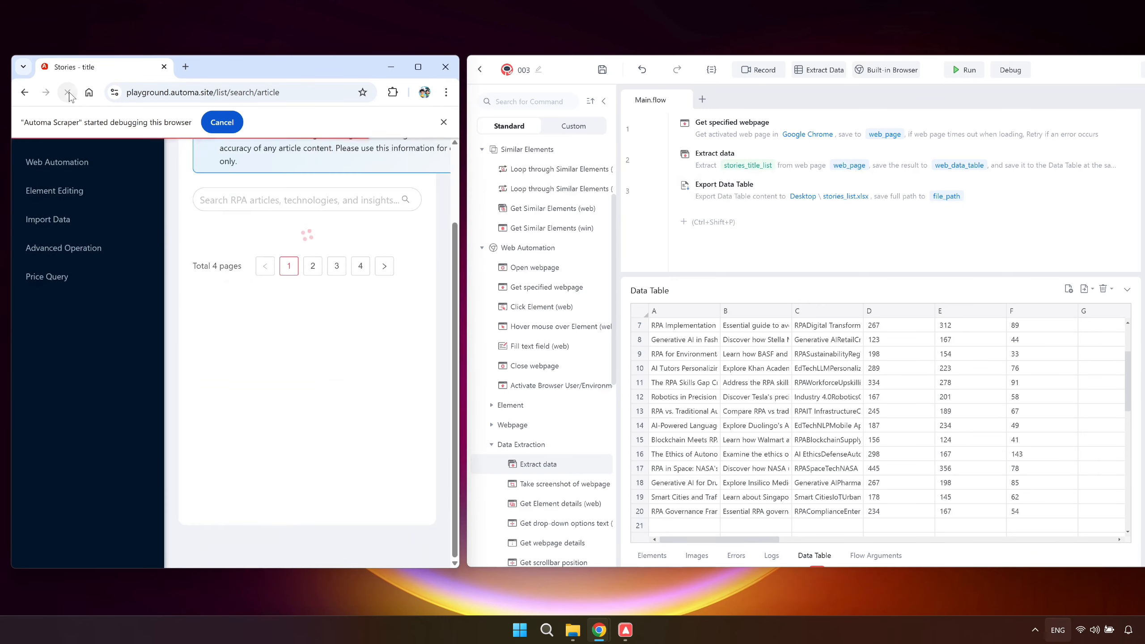
{"action": "left_click", "coordinate": [182, 158]}
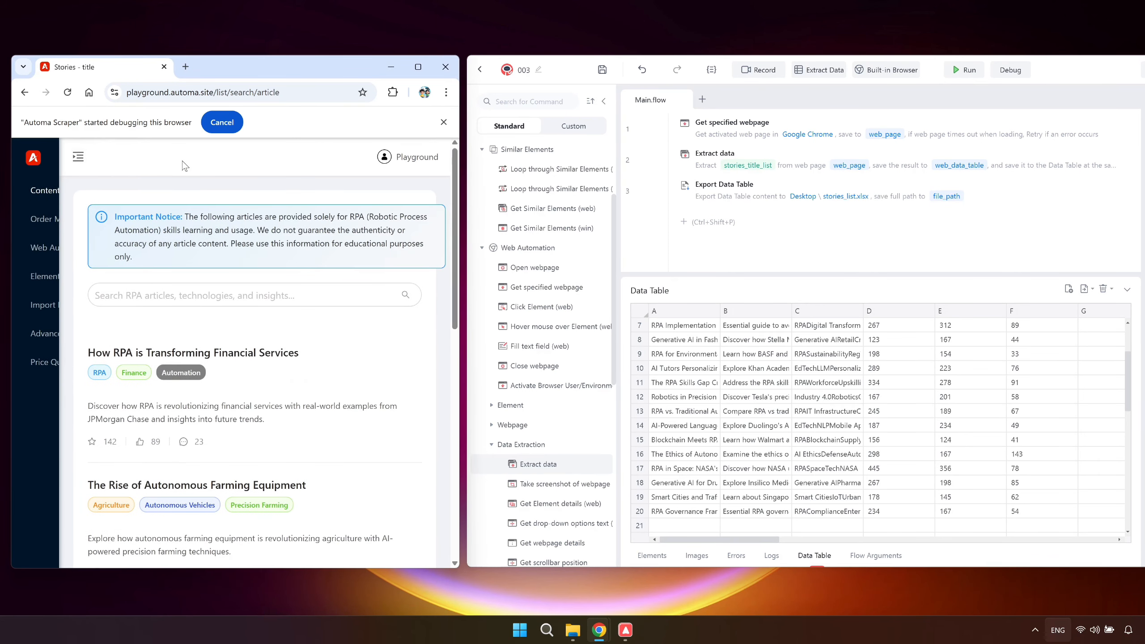
{"action": "left_click", "coordinate": [964, 69]}
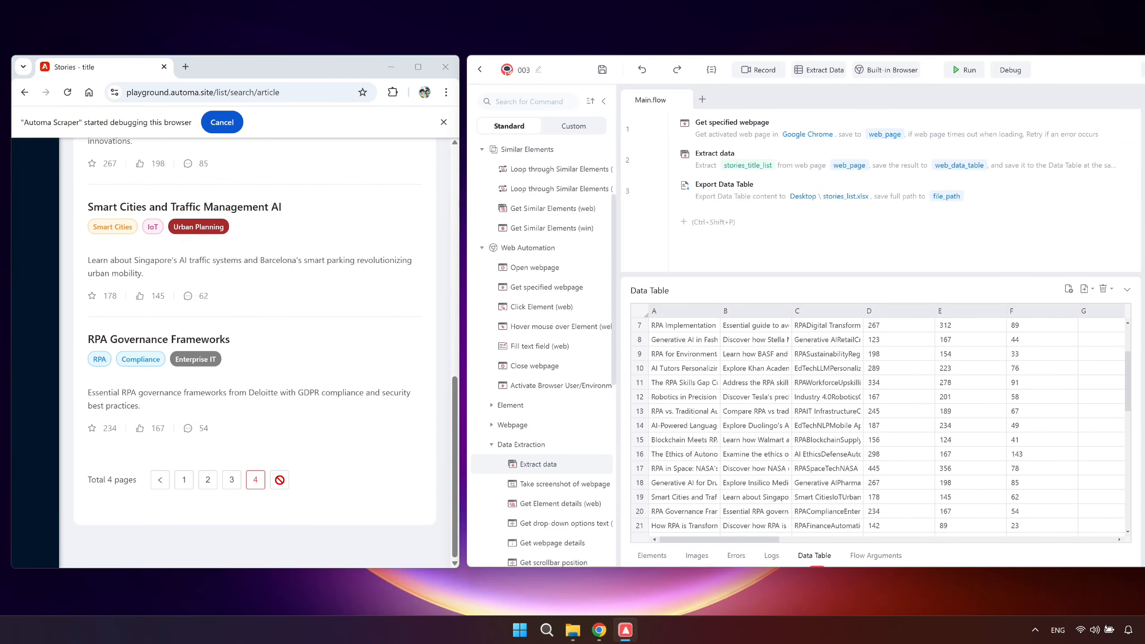
Open the exported stories_list.xlsx from the Desktop folder, check its rows for duplicates, and close the workbook.
{"action": "left_click", "coordinate": [573, 629]}
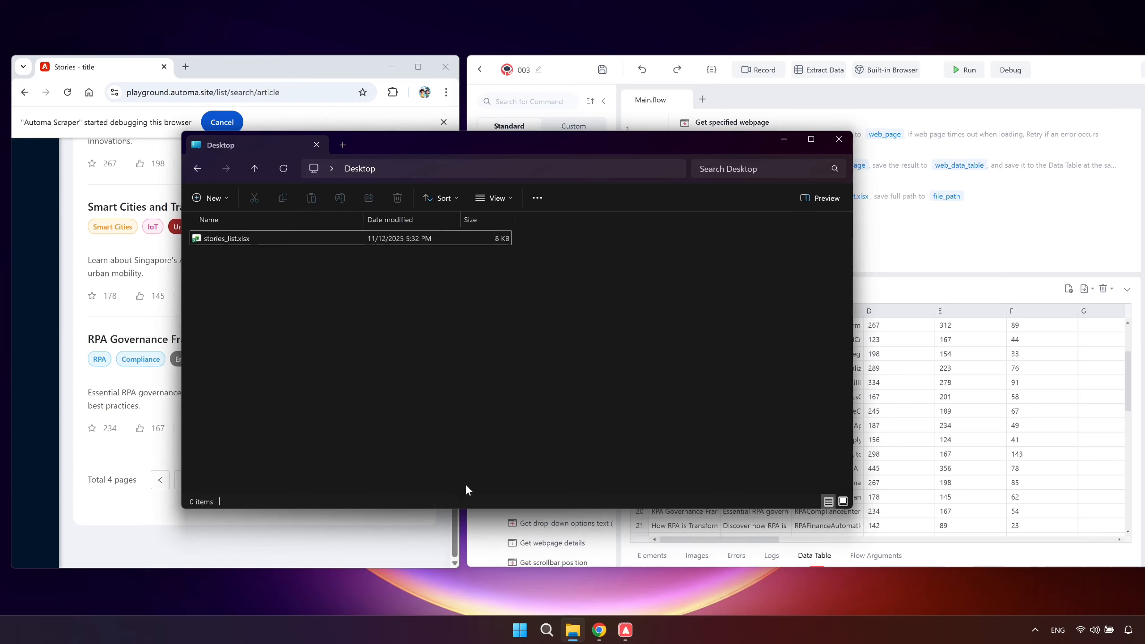
{"action": "double_click", "coordinate": [361, 237]}
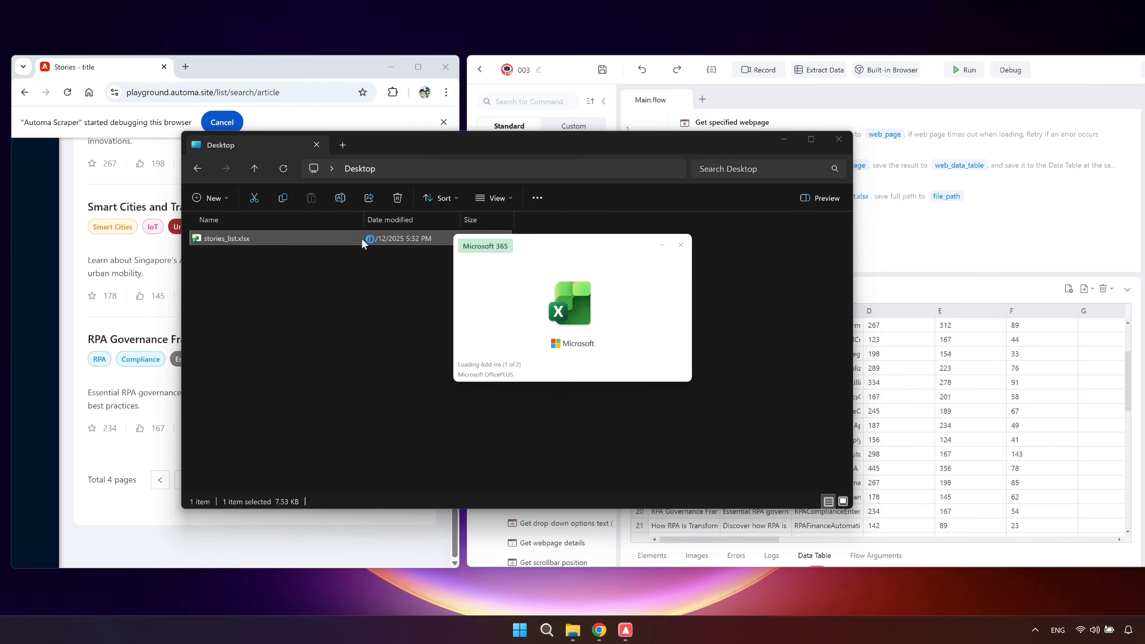
{"action": "scroll", "coordinate": [361, 239], "scroll_direction": "down", "scroll_amount": 3}
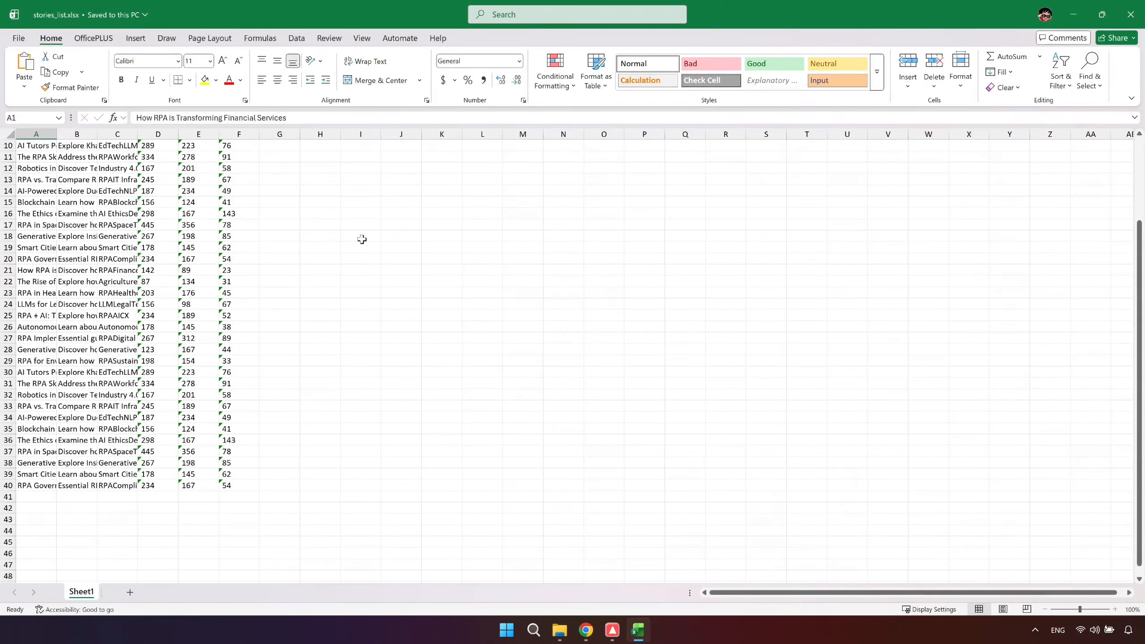
{"action": "left_click", "coordinate": [1131, 15]}
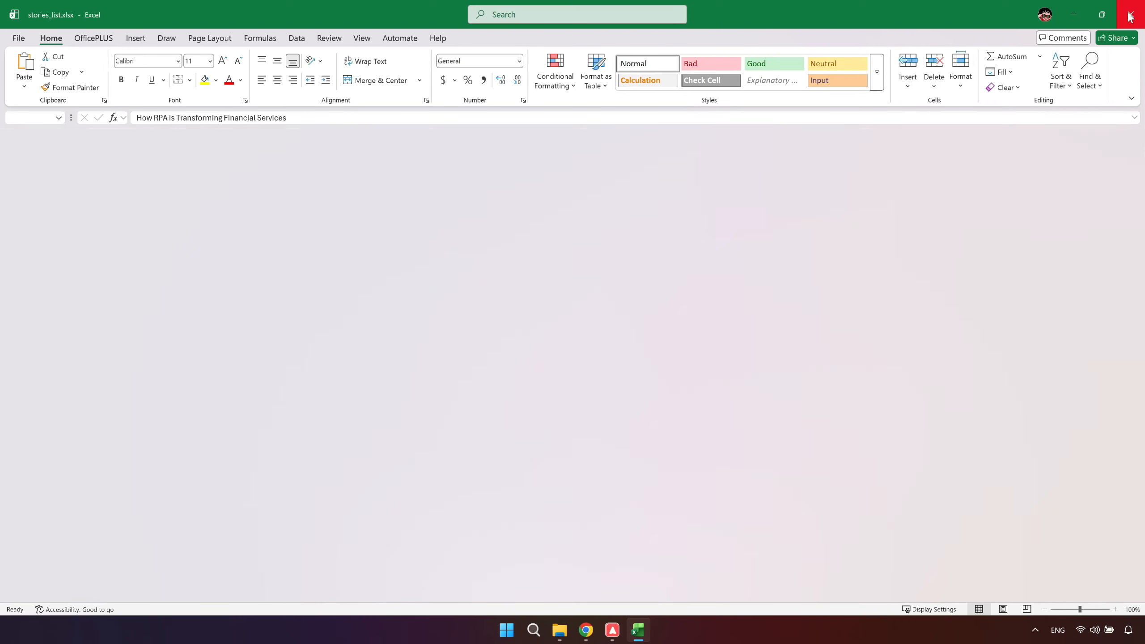
{"action": "left_click", "coordinate": [787, 138]}
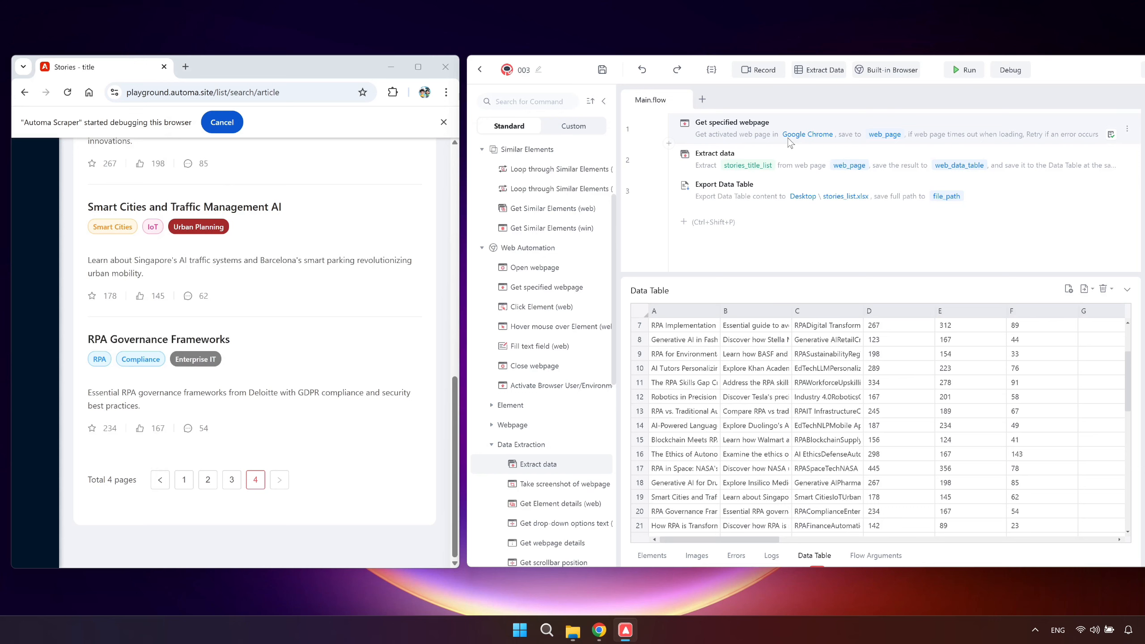
Add a Clear Data Table command and move it to the start of the flow, before Get specified webpage.
{"action": "left_click", "coordinate": [765, 217]}
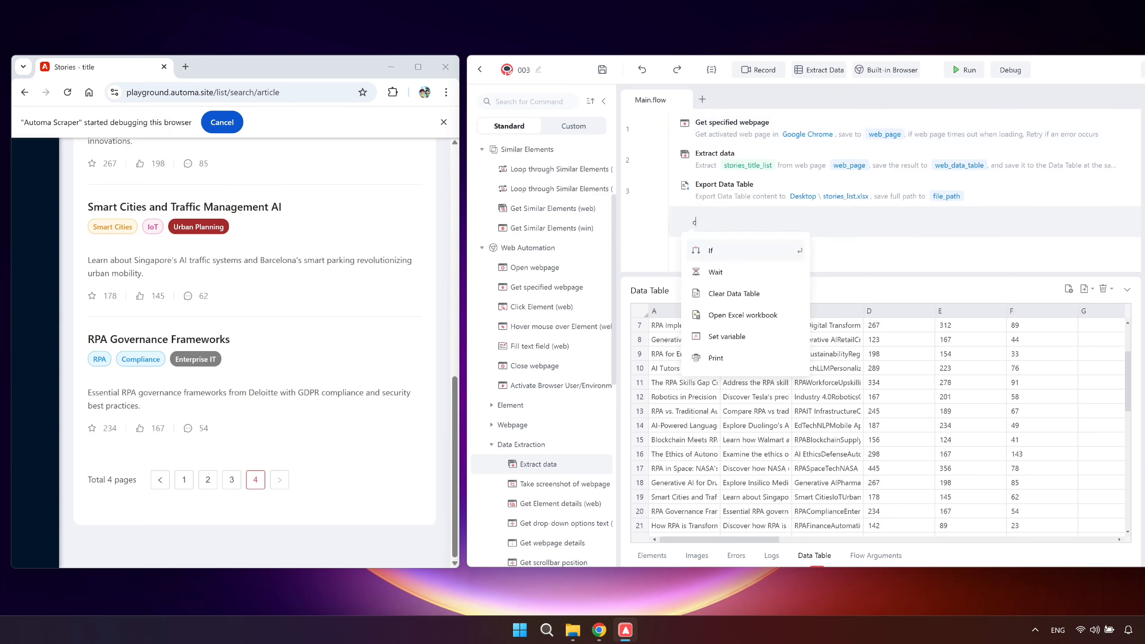
{"action": "type", "text": "clear"}
{"action": "left_click", "coordinate": [760, 250]}
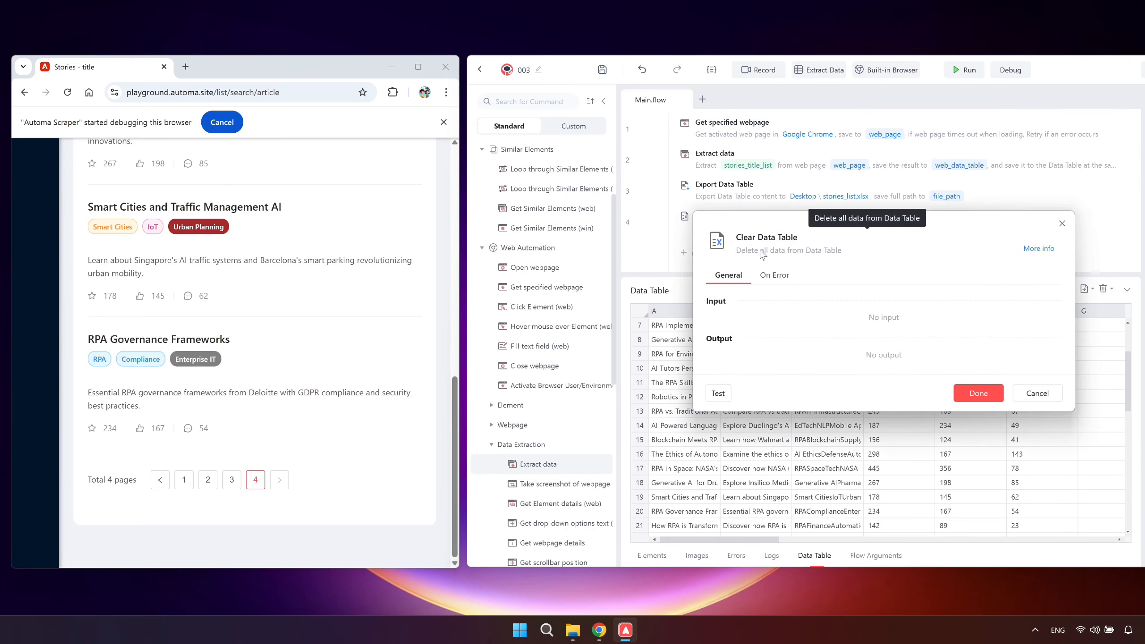
{"action": "left_click", "coordinate": [969, 393]}
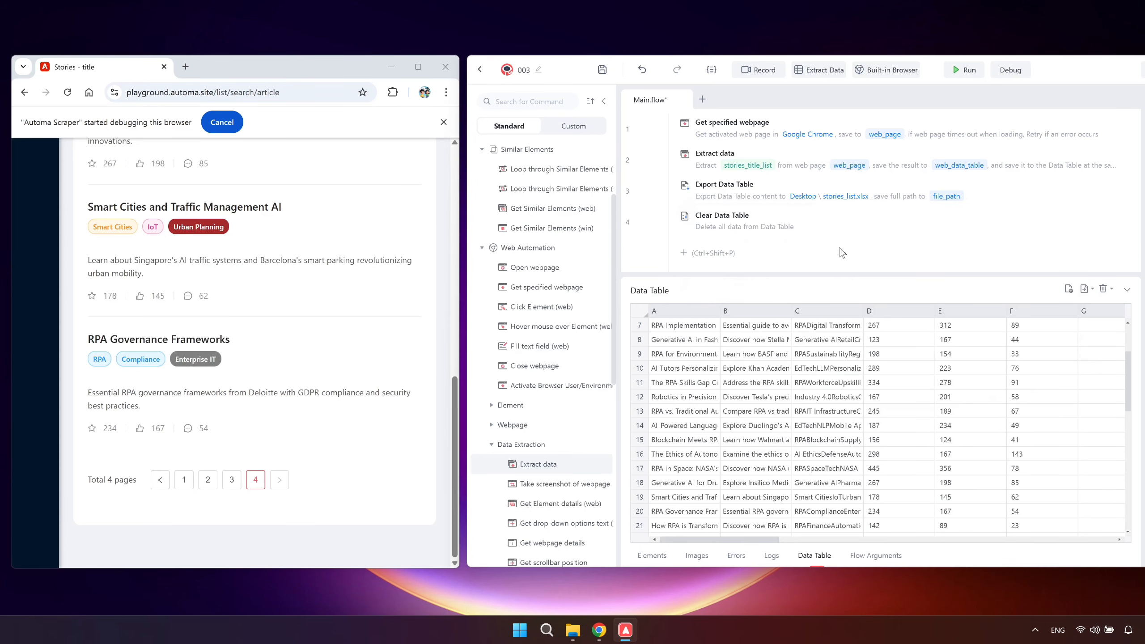
{"action": "left_click_drag", "start_coordinate": [822, 222], "coordinate": [828, 127]}
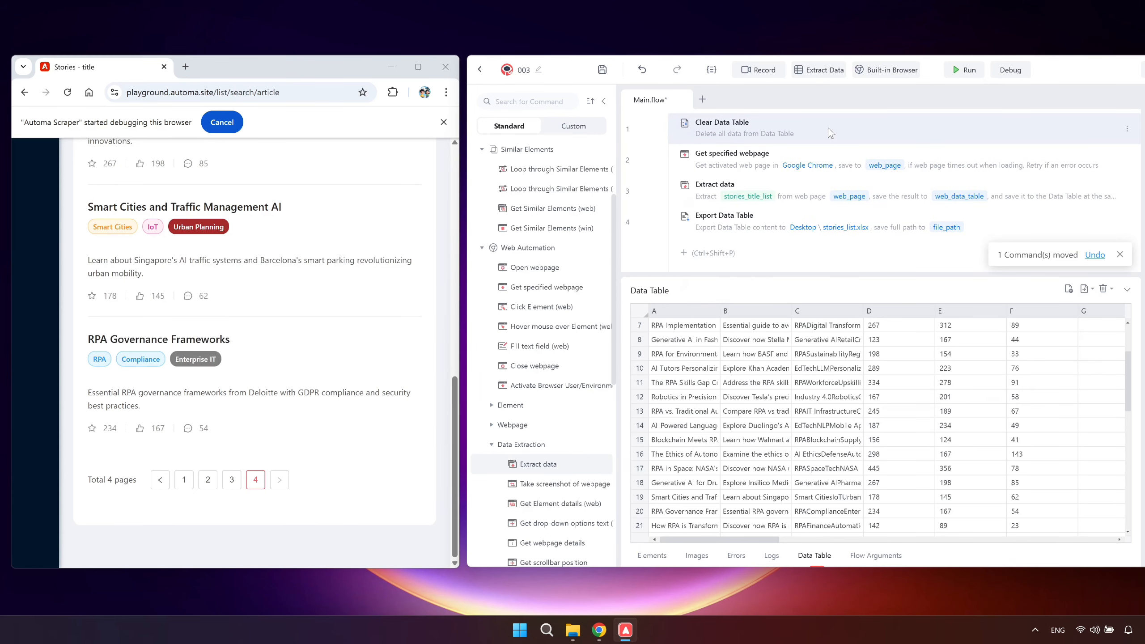
Rerun the flow from article list page 1 and check the rows in the Data Table and the exported stories_list.xlsx.
{"action": "left_click", "coordinate": [189, 478]}
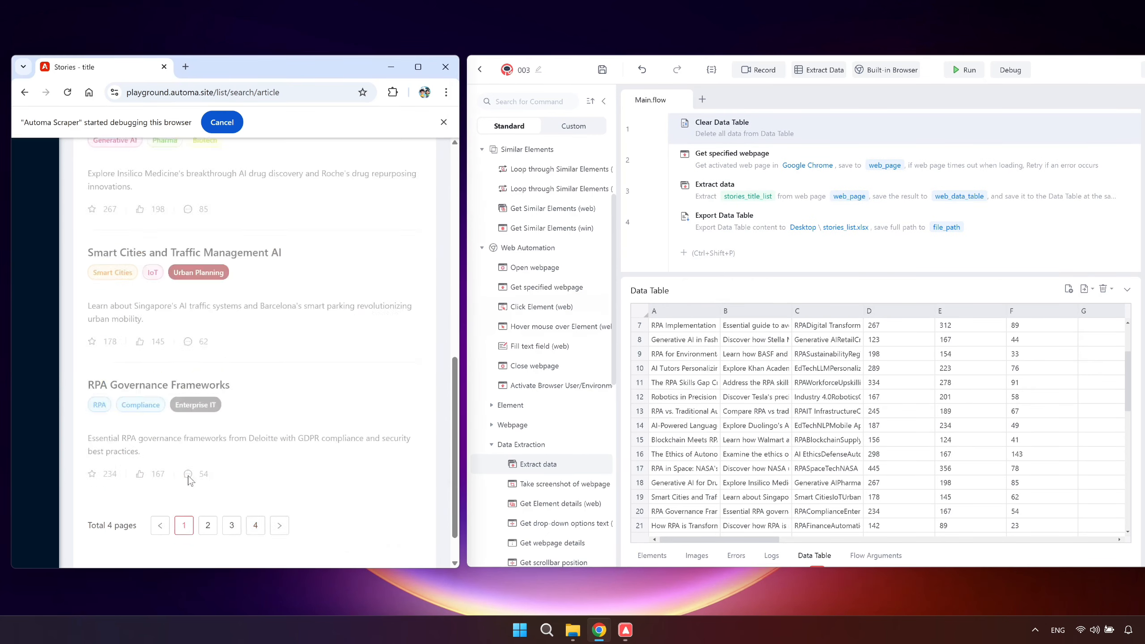
{"action": "left_click", "coordinate": [963, 70]}
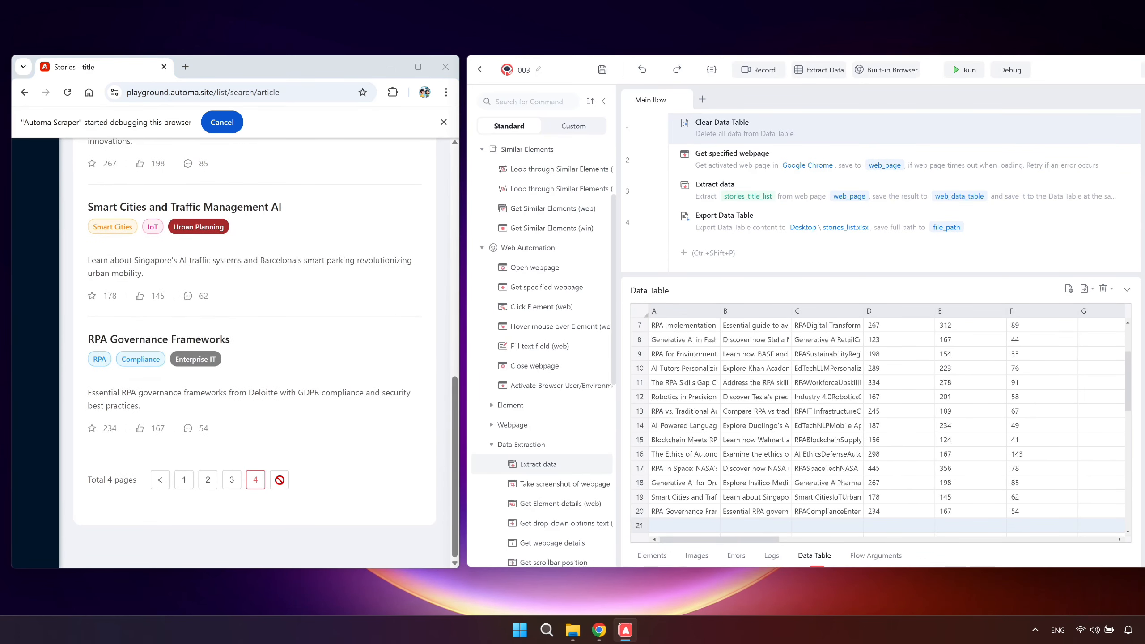
{"action": "scroll", "coordinate": [725, 416], "scroll_direction": "down", "scroll_amount": 2}
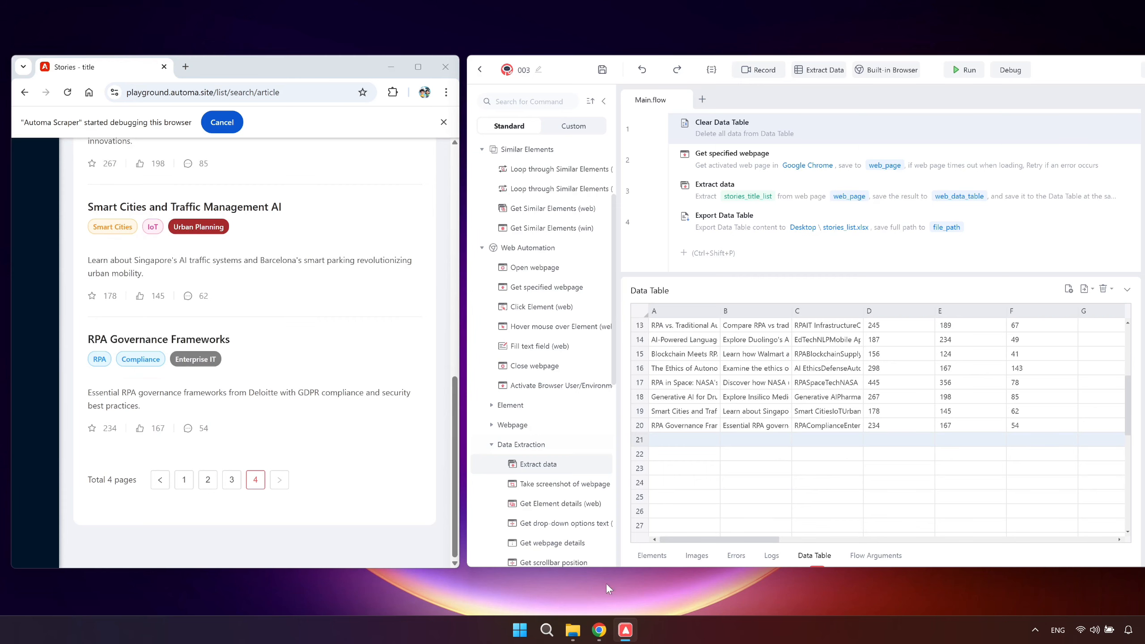
{"action": "left_click", "coordinate": [572, 630]}
{"action": "double_click", "coordinate": [396, 239]}
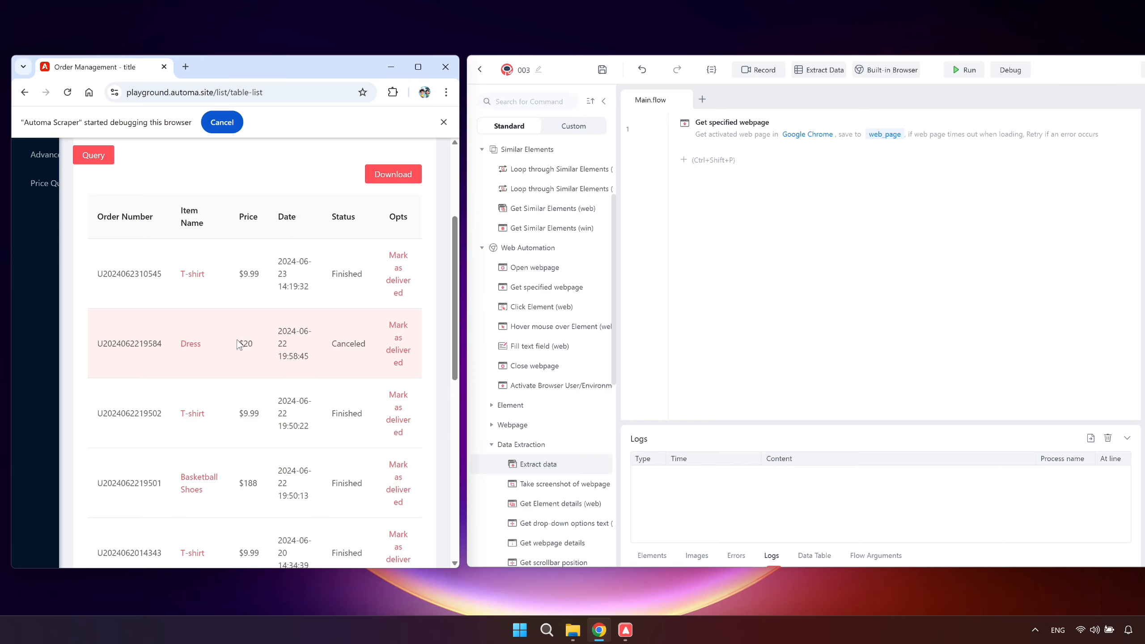
Inspect the HTML structure of the order table in the browser's DevTools, starting from the first row's date cell.
{"action": "key", "text": "F12"}
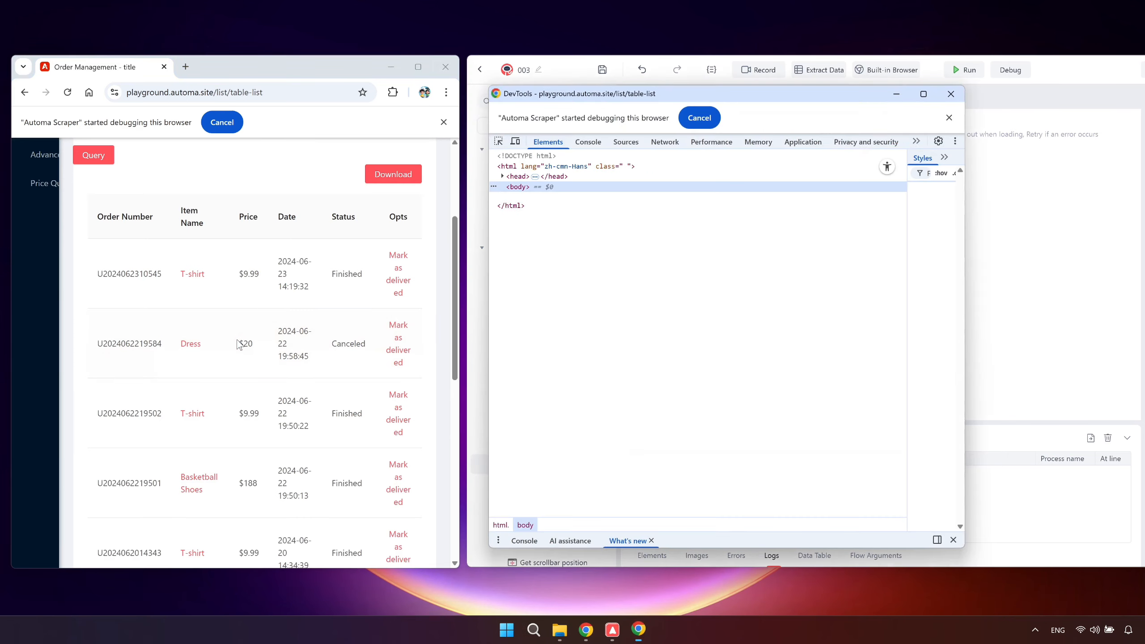
{"action": "left_click", "coordinate": [499, 143]}
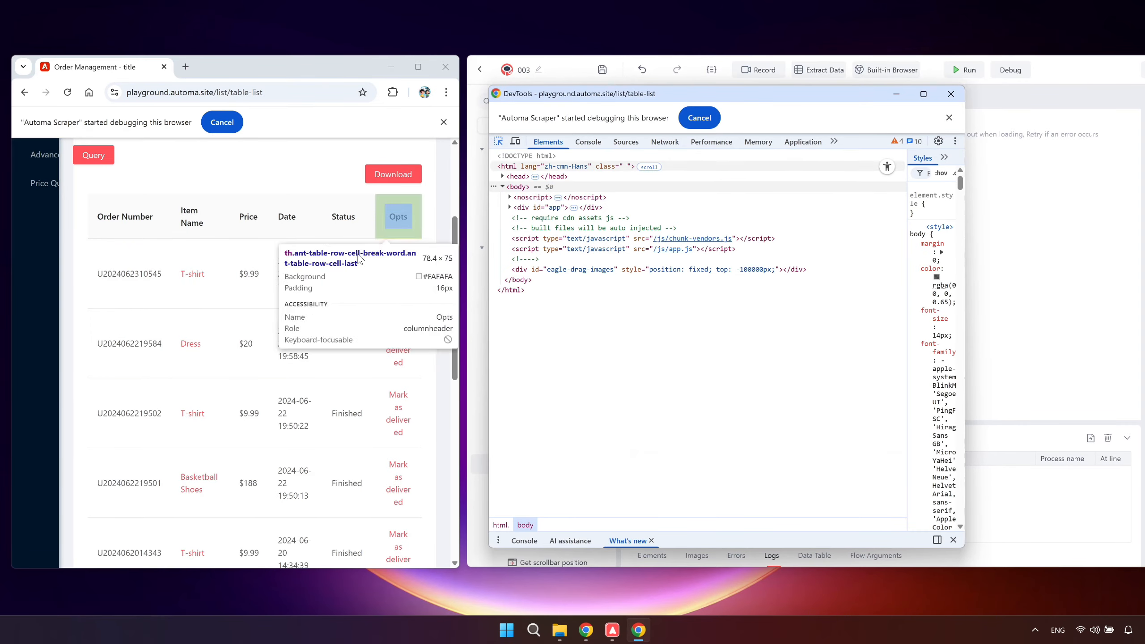
{"action": "left_click", "coordinate": [312, 276]}
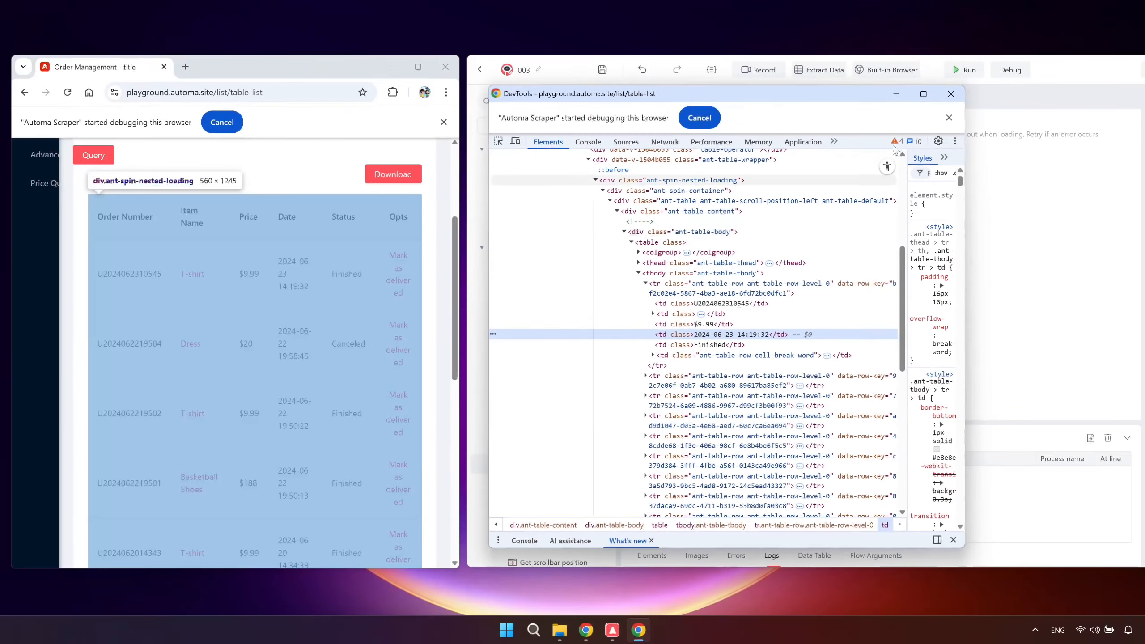
{"action": "left_click", "coordinate": [951, 94]}
Capture all columns of the order table with Extract Data and confirm the Extract data command's settings.
{"action": "left_click", "coordinate": [824, 69]}
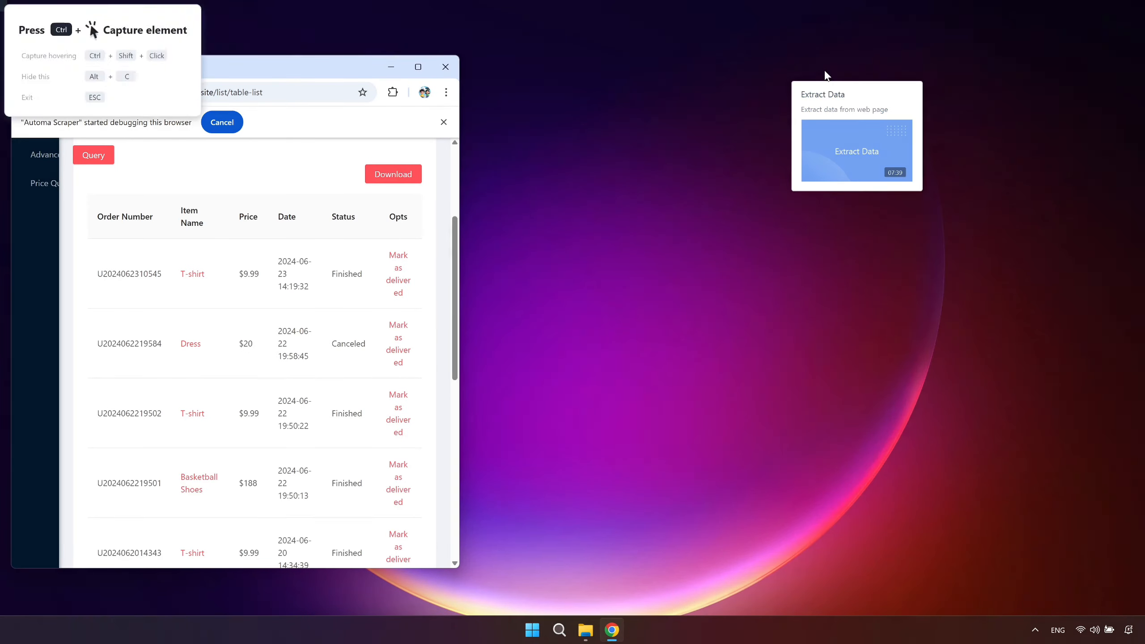
{"action": "left_click", "coordinate": [355, 273], "text": "ctrl"}
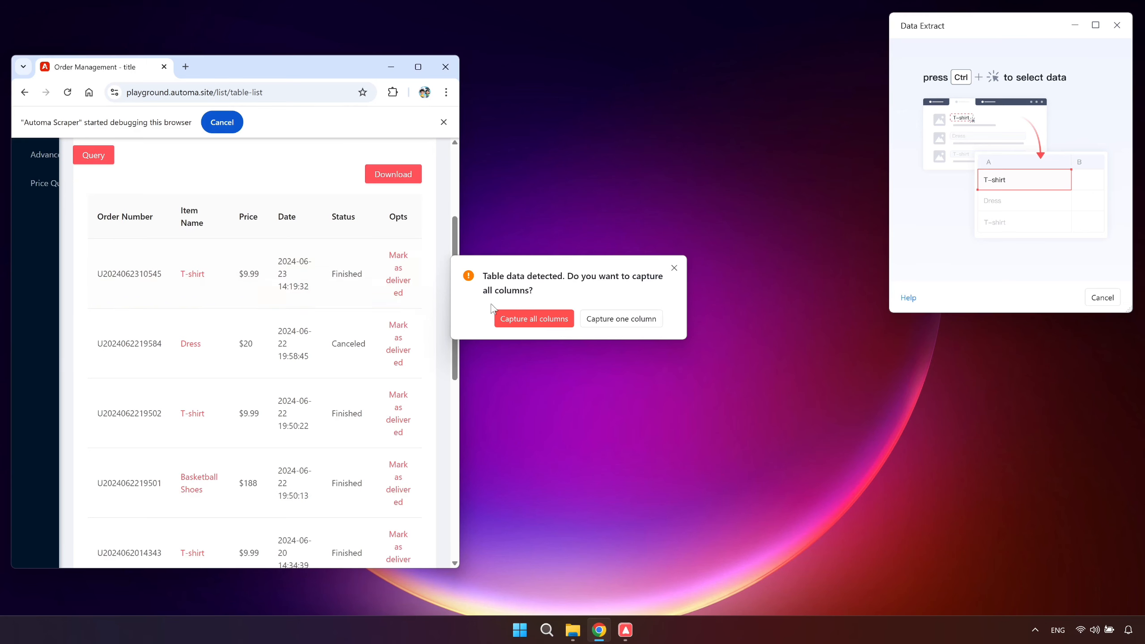
{"action": "left_click", "coordinate": [516, 318]}
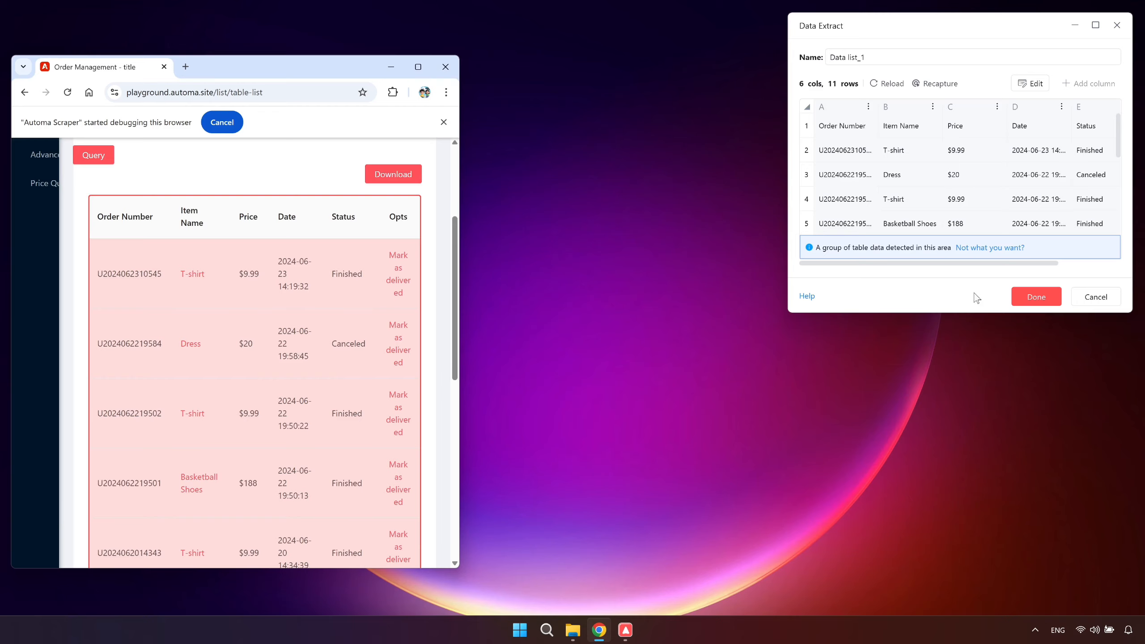
{"action": "left_click", "coordinate": [1030, 297]}
{"action": "left_click", "coordinate": [975, 453]}
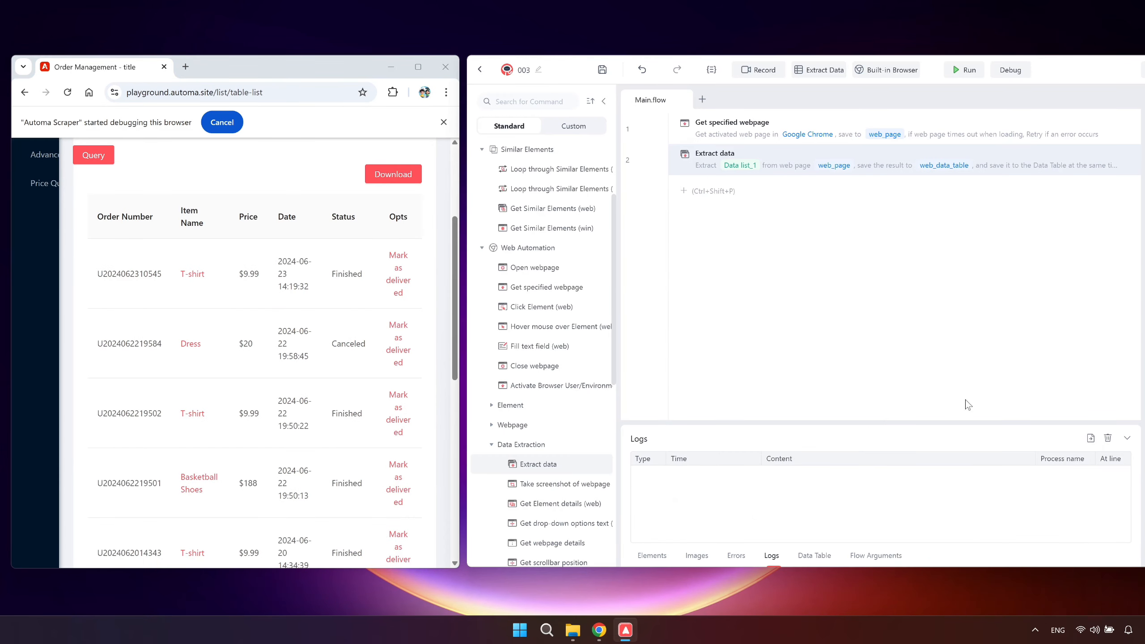
Run the order table flow and review the extracted rows in an enlarged Data Table.
{"action": "left_click", "coordinate": [960, 71]}
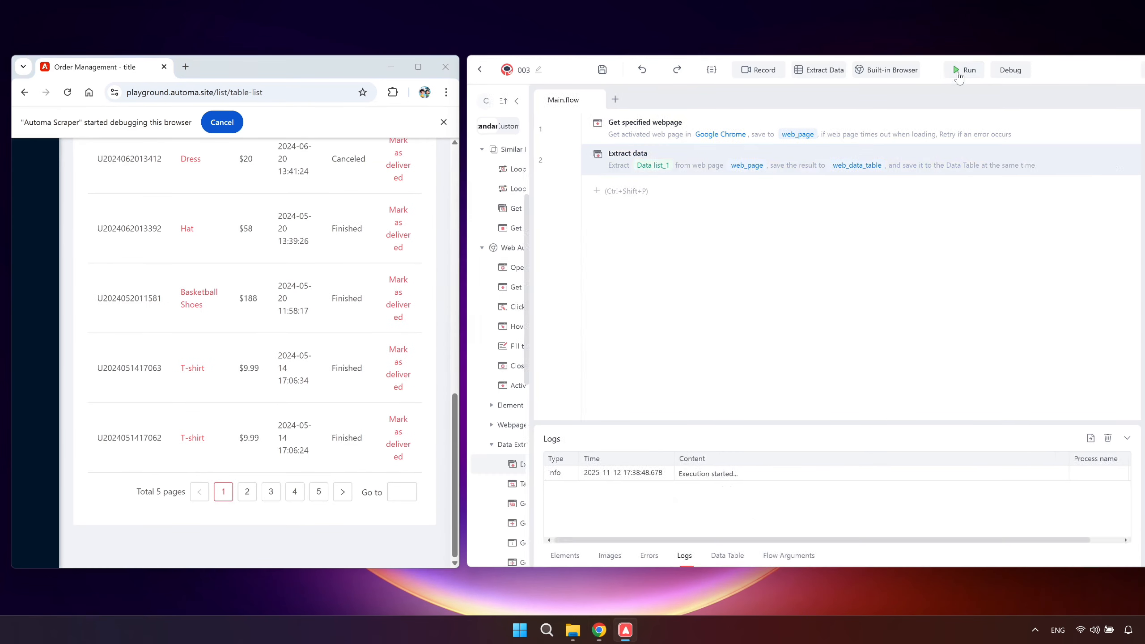
{"action": "left_click", "coordinate": [814, 555]}
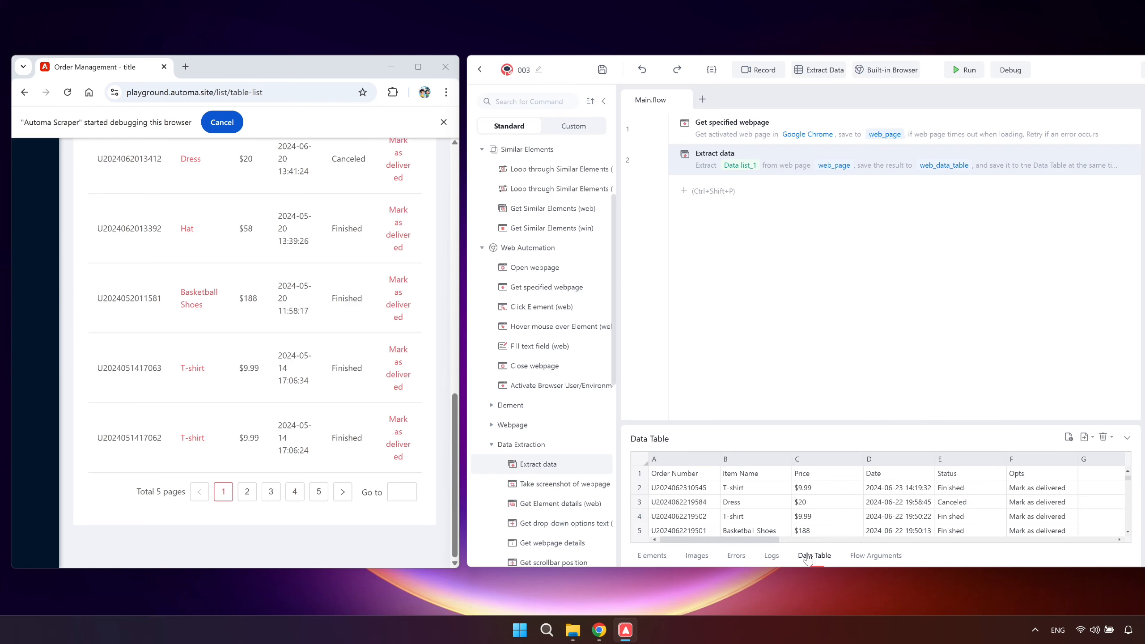
{"action": "left_click_drag", "start_coordinate": [837, 422], "coordinate": [838, 254]}
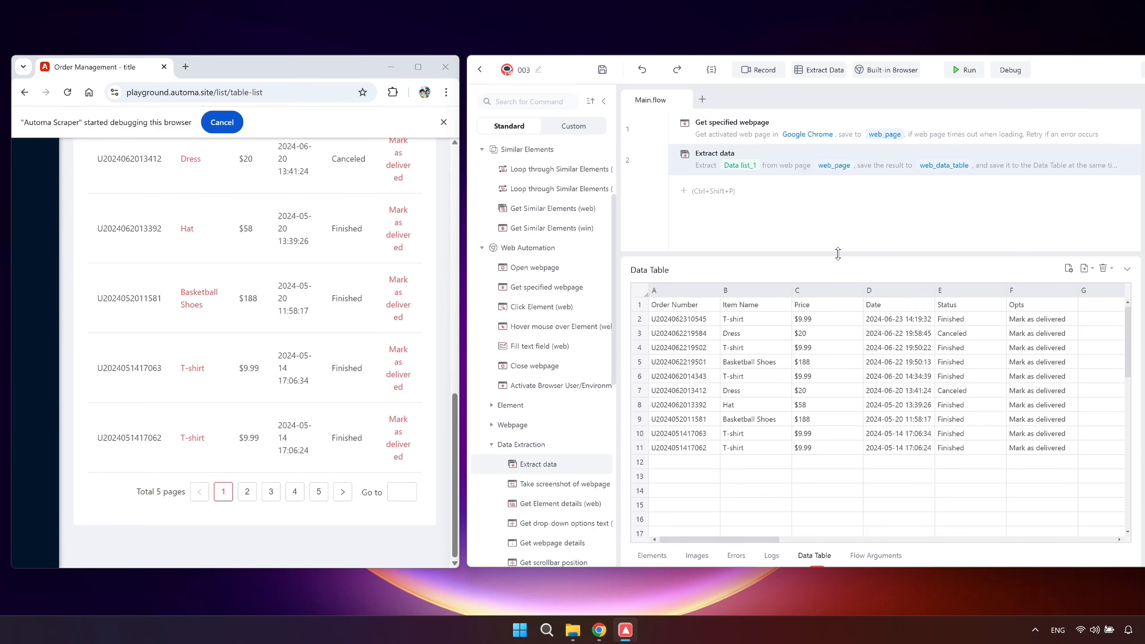